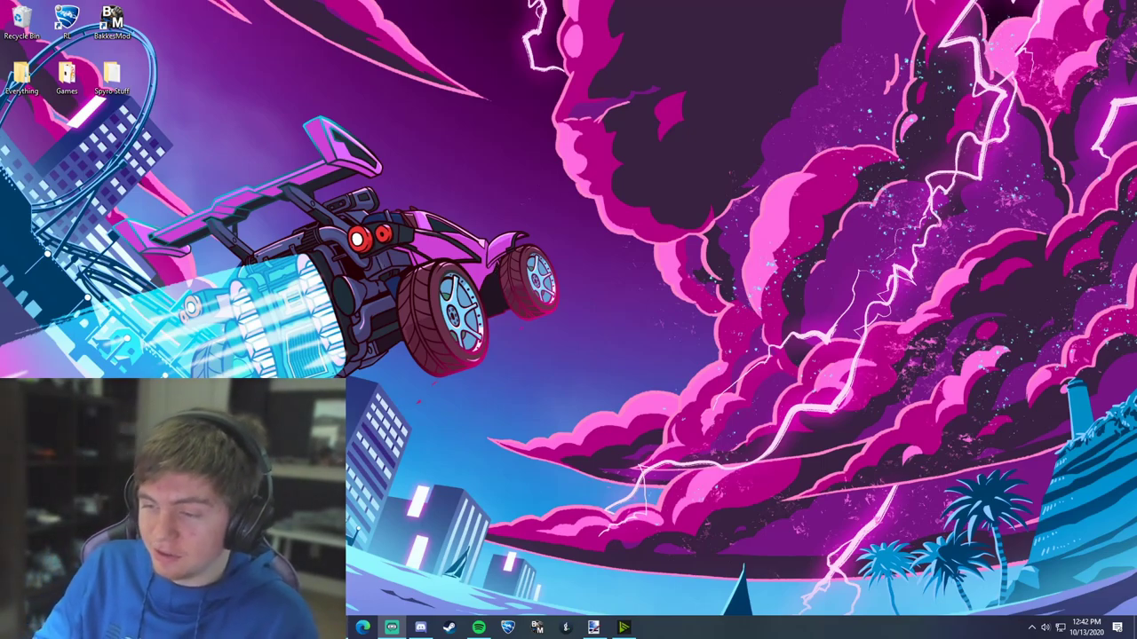
- Launch Notepad through the system search, then close its empty window
mouse_move(307, 627)
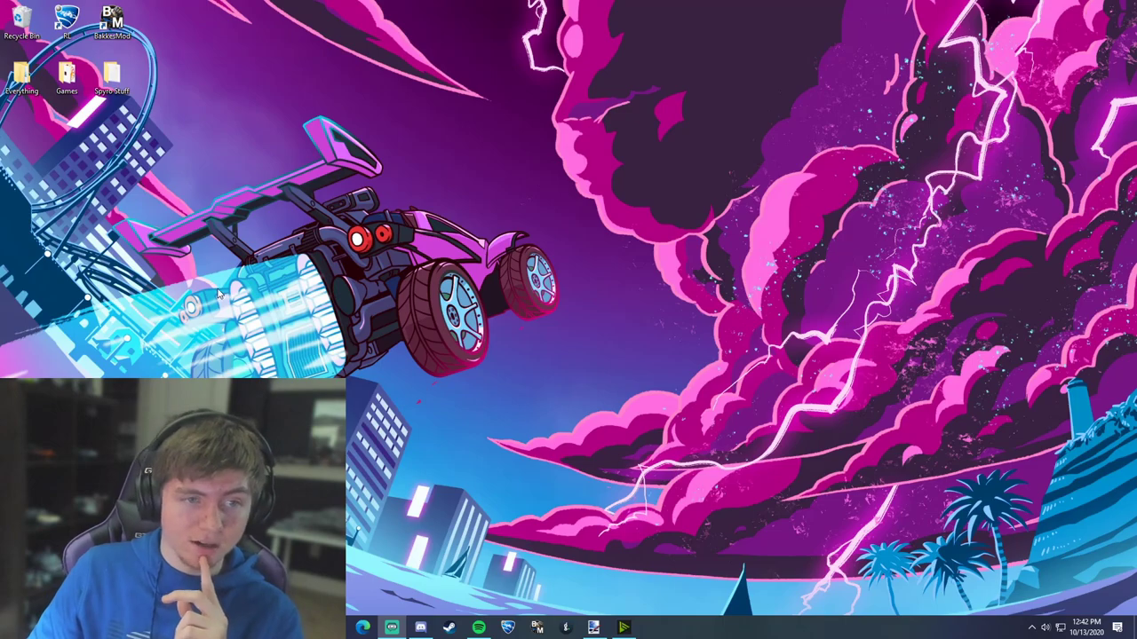
key("super")
type("notepad")
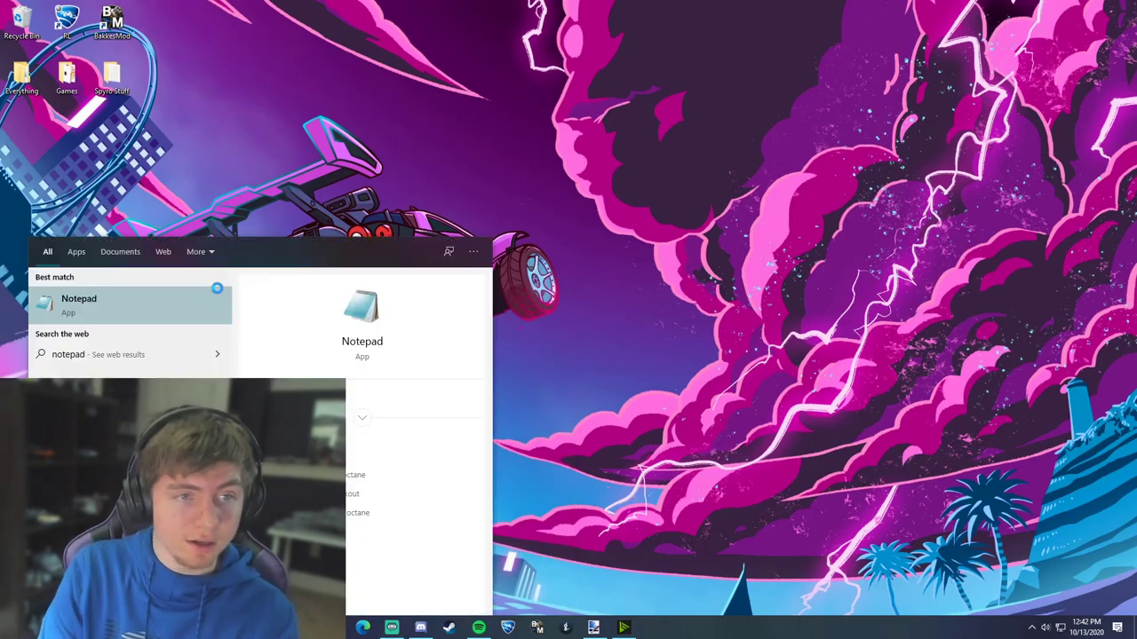
key("Return")
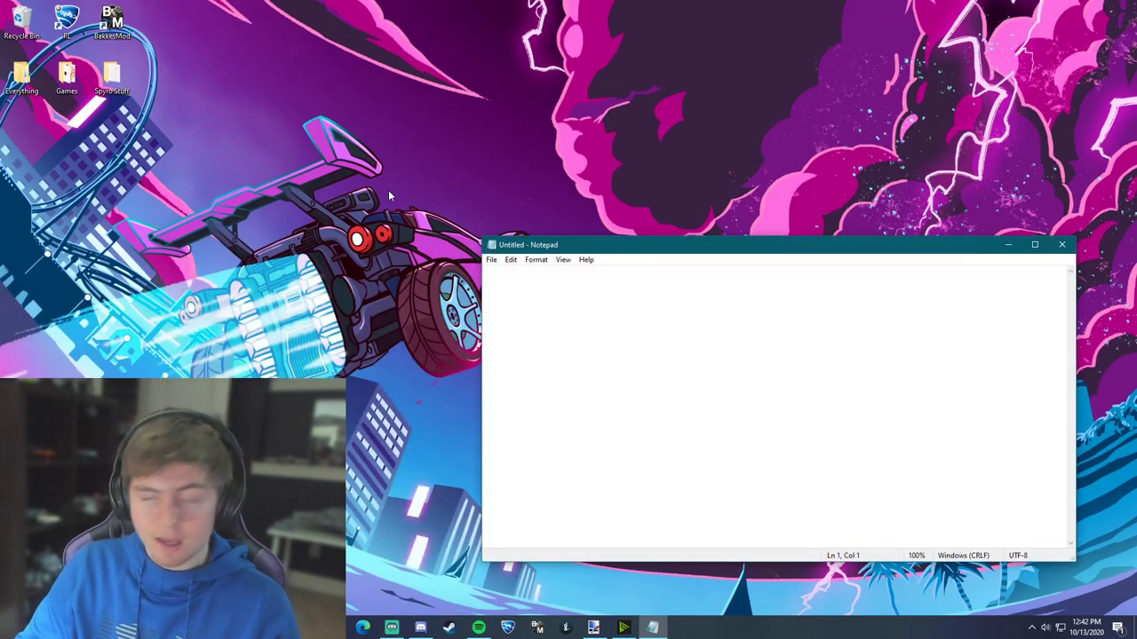
left_click(1060, 246)
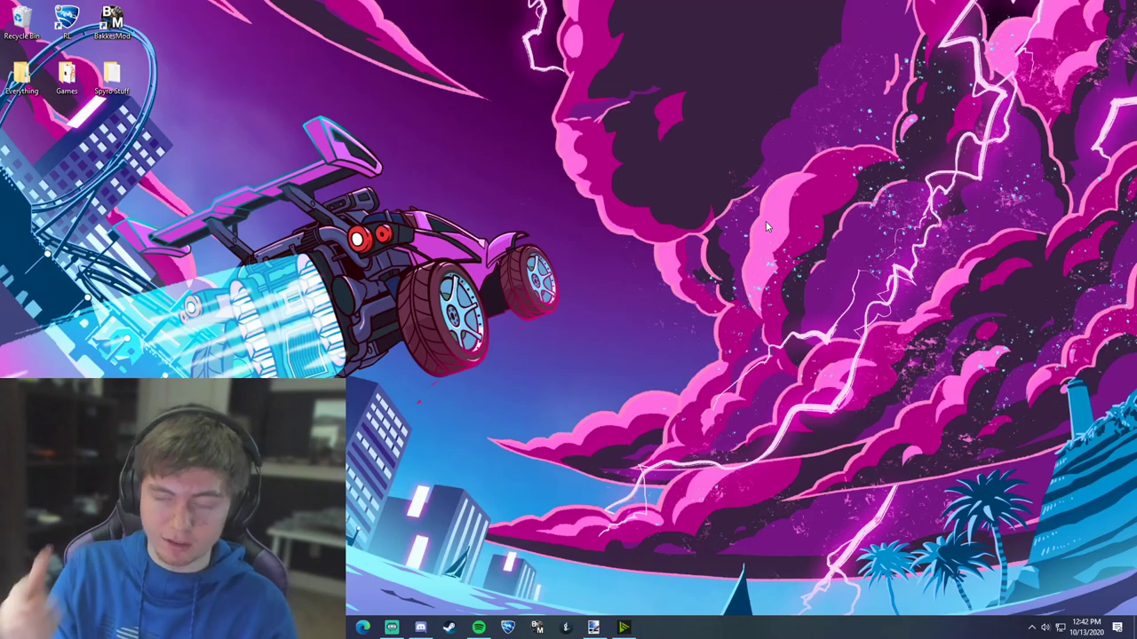
- Restore the browser to a smaller centred window and open the AlphaConsole for BakkesMod plugin page
mouse_move(362, 627)
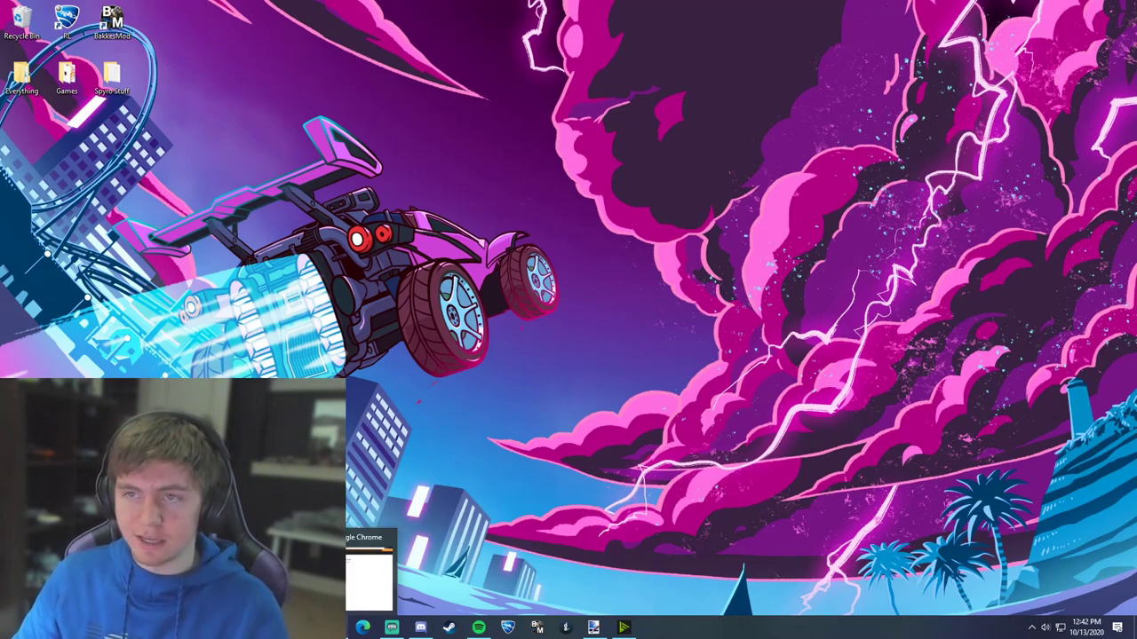
left_click(362, 627)
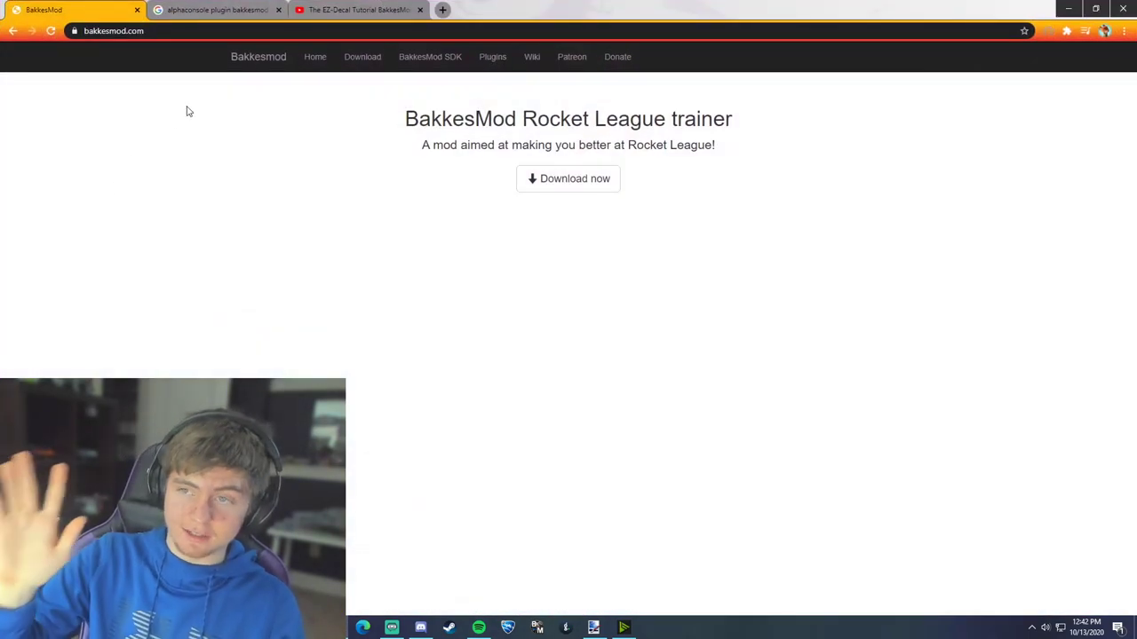
left_click_drag(946, 5, 785, 76)
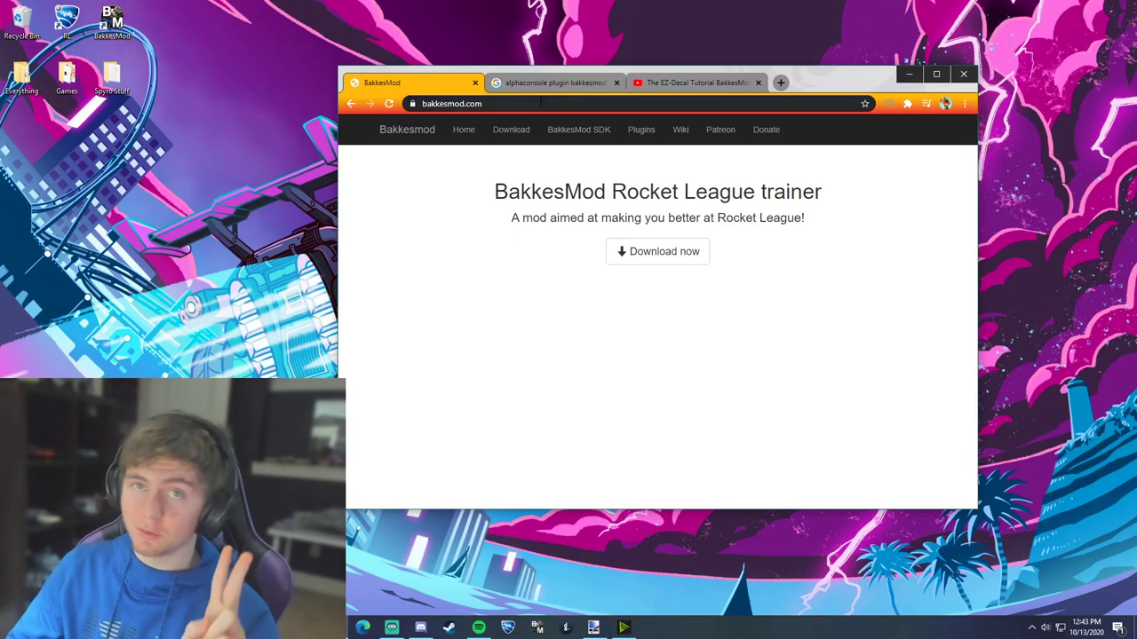
left_click(557, 87)
left_click(546, 239)
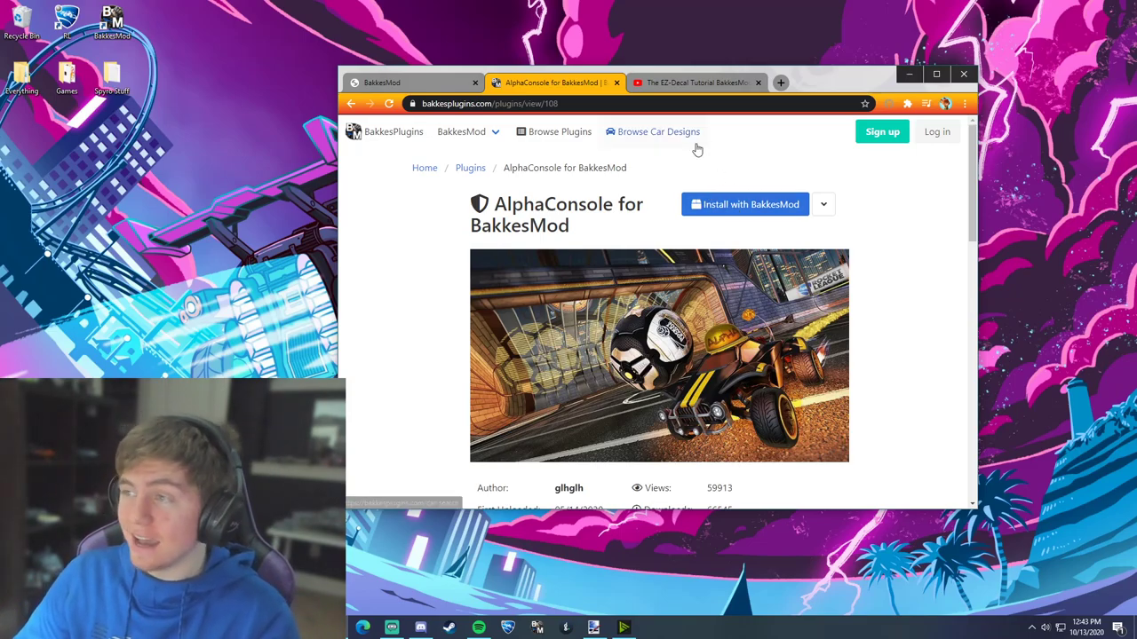
- Download EZdecal (4).rar from the EZ-Decal tutorial's description link, then minimize the browser
left_click(697, 86)
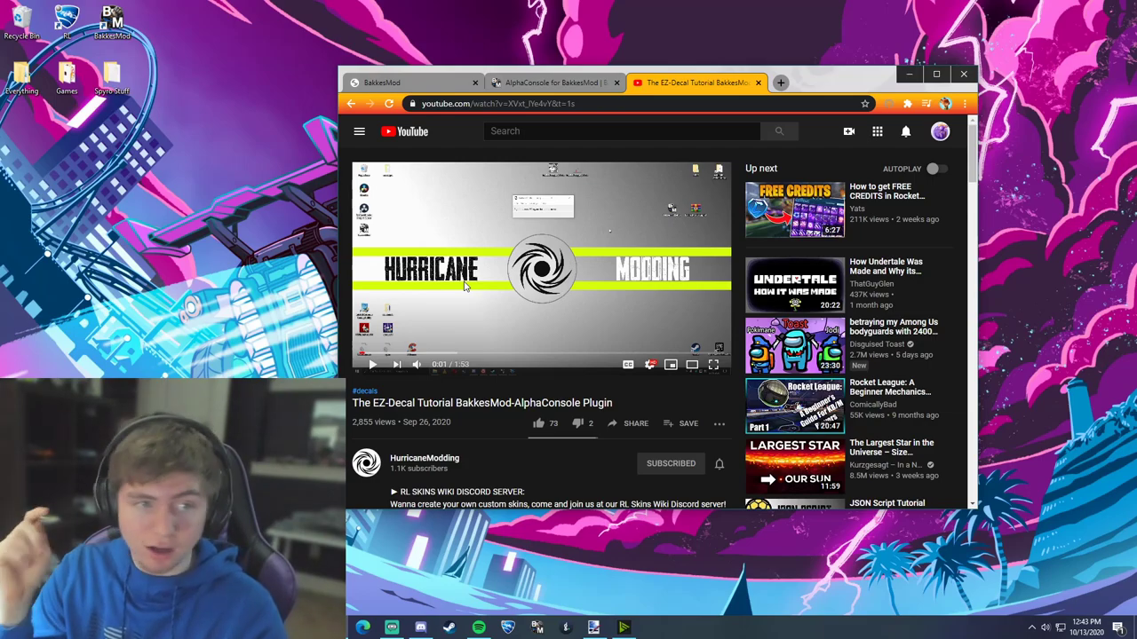
scroll(494, 285, "down", 2)
scroll(490, 247, "down", 3)
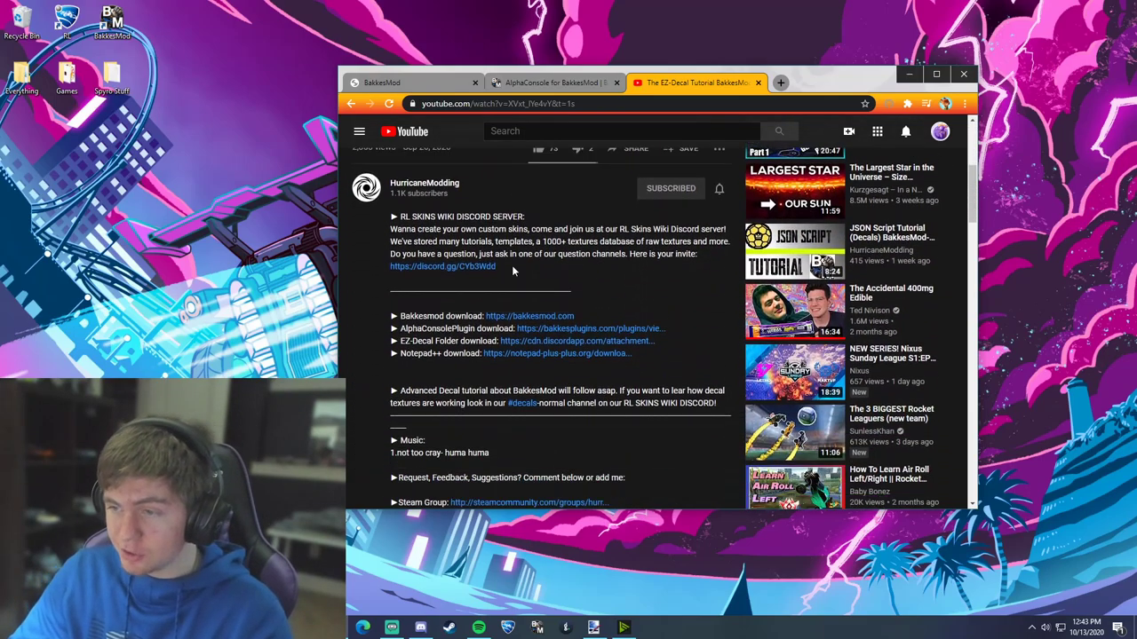
left_click(526, 324)
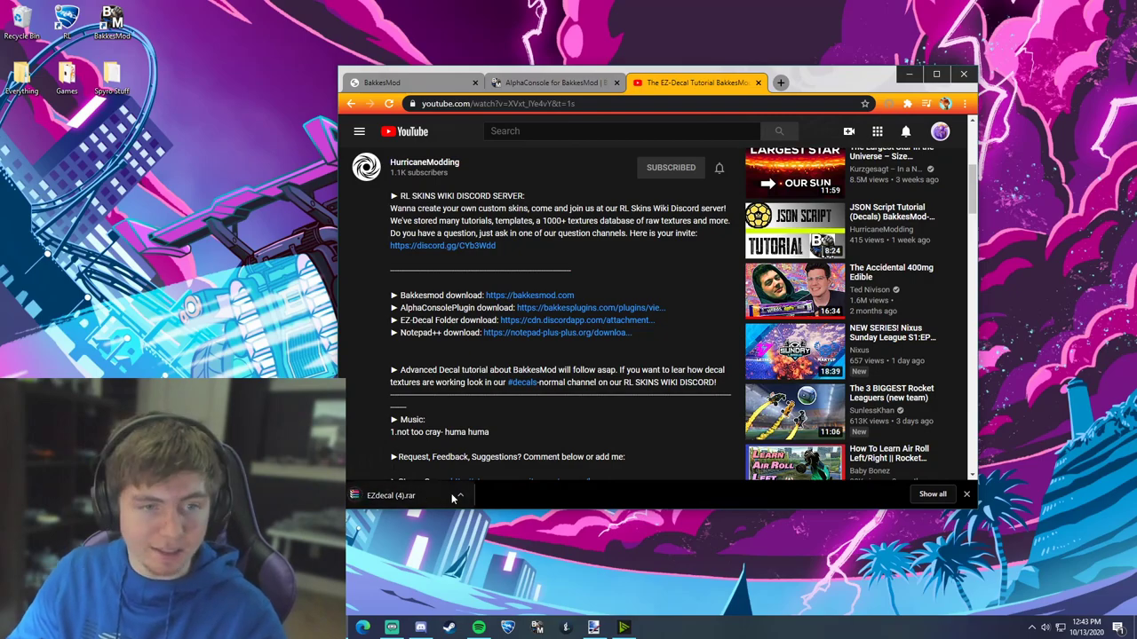
left_click_drag(818, 90, 864, 81)
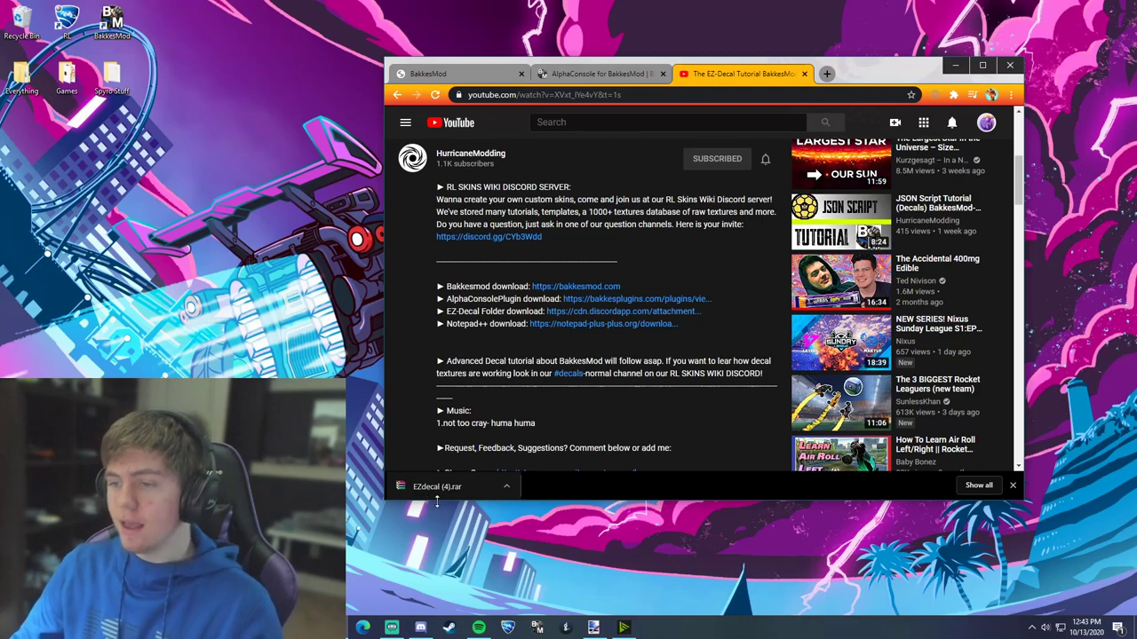
left_click(955, 65)
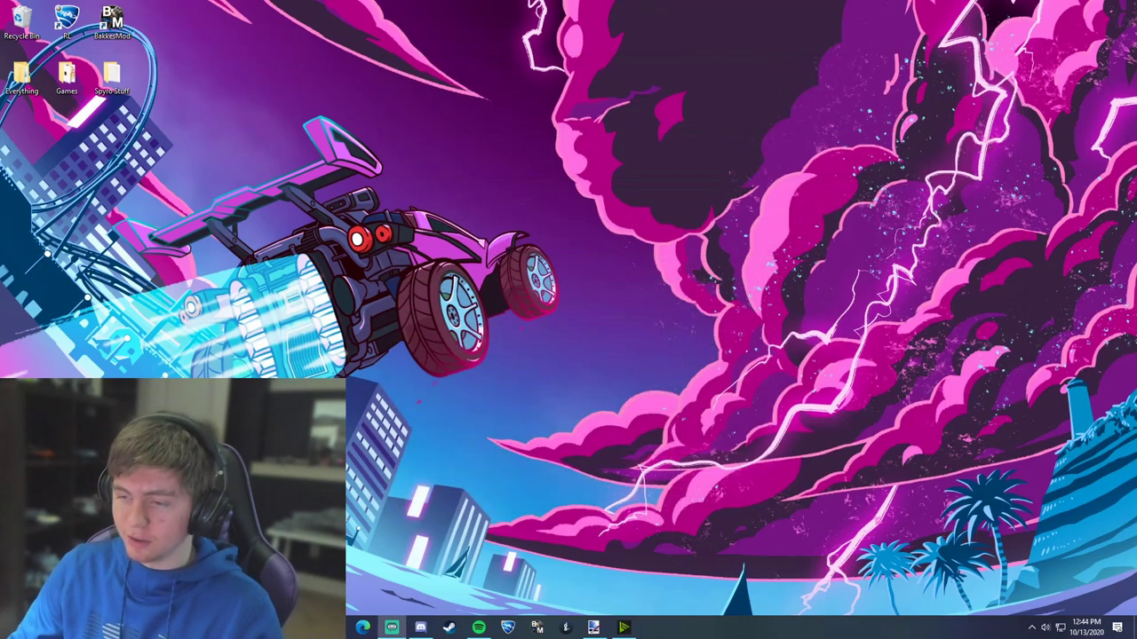
- Open Paint.NET, close its blank Untitled image, and return the browser to the AlphaConsole page
left_click(593, 627)
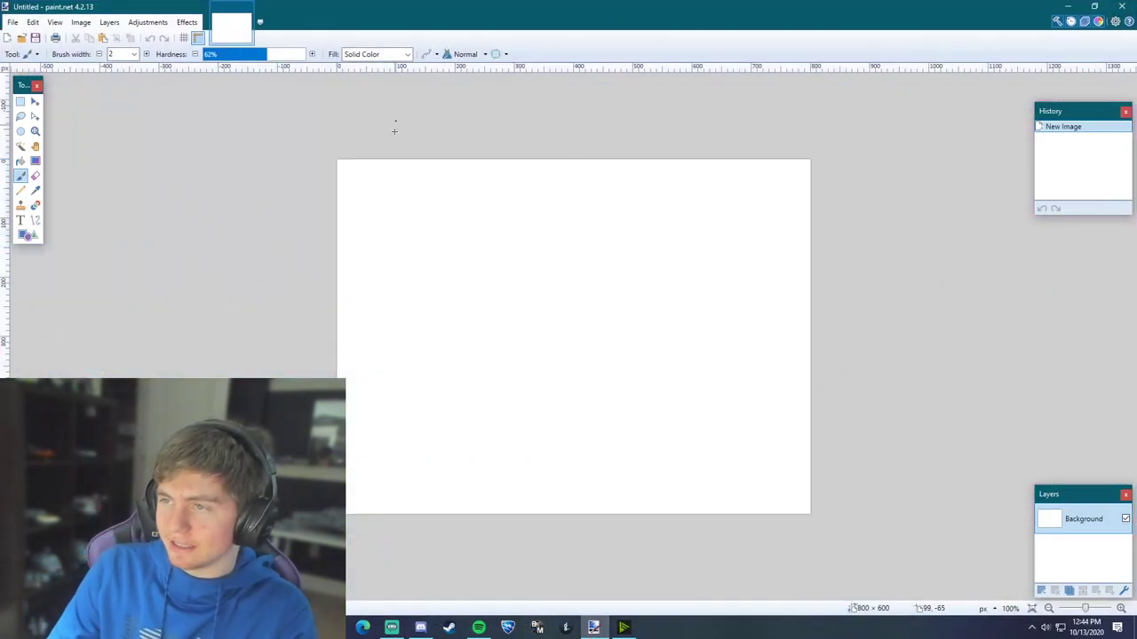
left_click(248, 9)
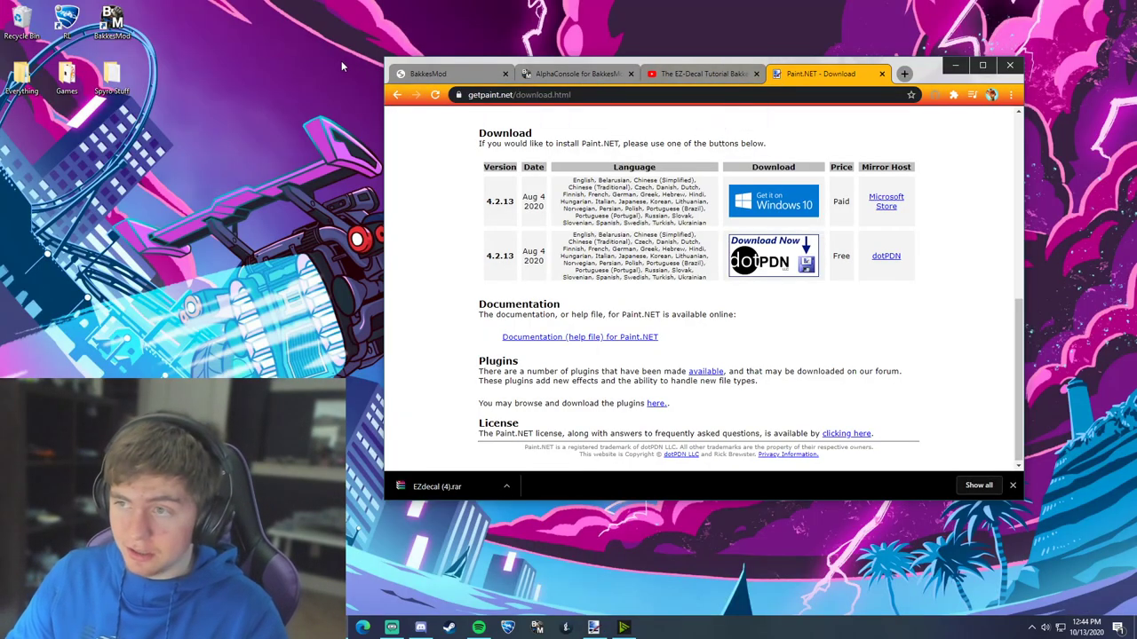
left_click(433, 72)
left_click(554, 72)
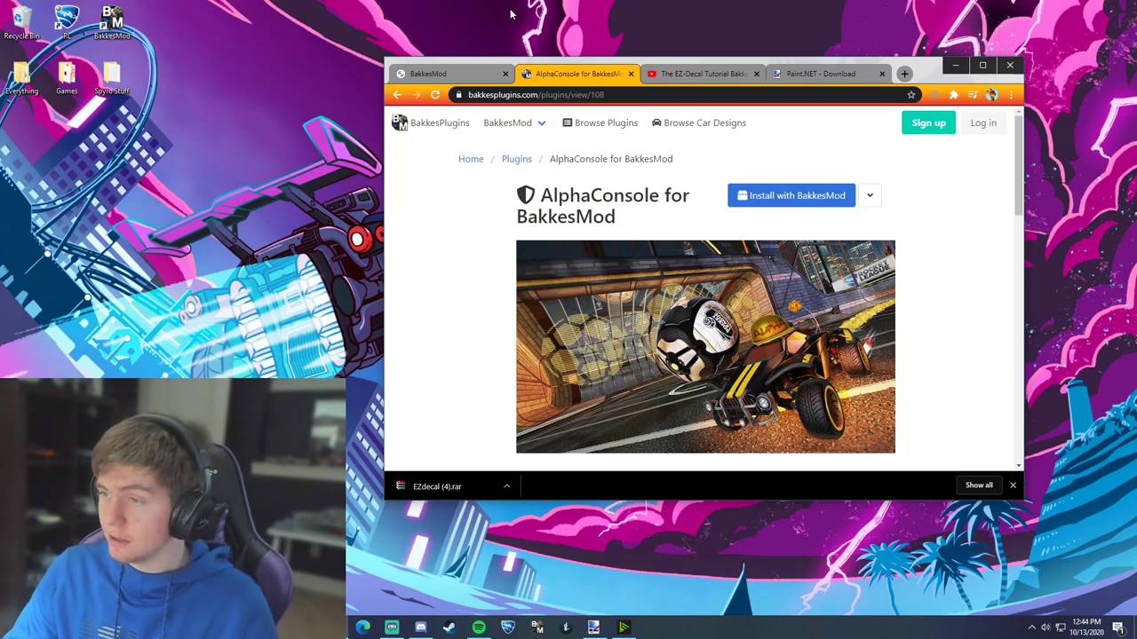
- Open EZdecal (4).rar in WinRAR, dismiss the licence reminder, and minimize WinRAR
left_click(433, 486)
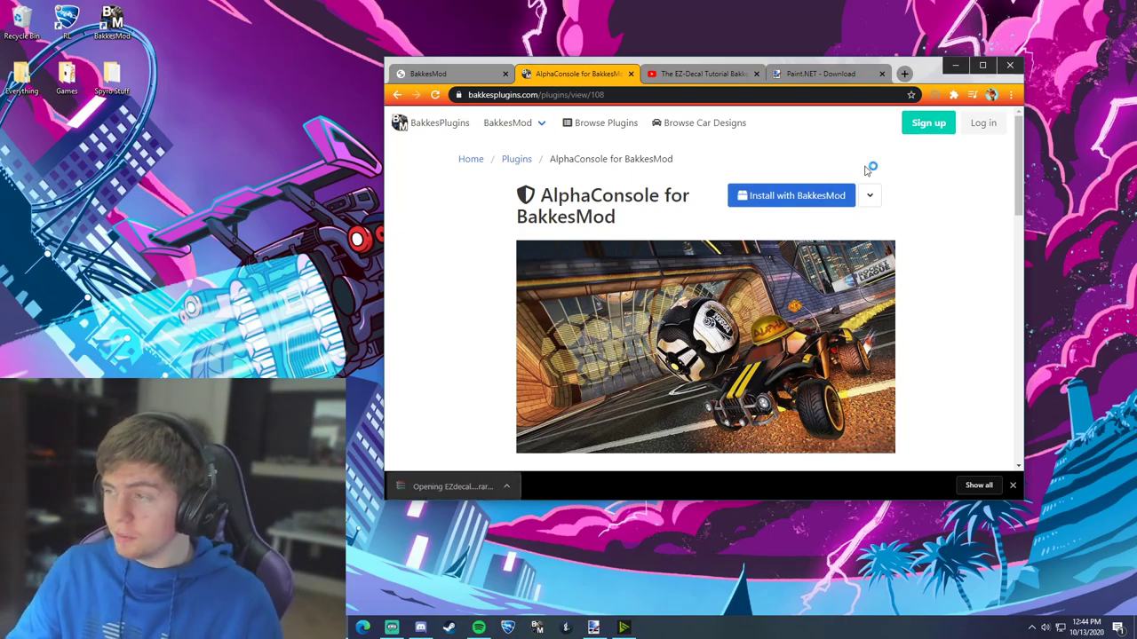
left_click(955, 65)
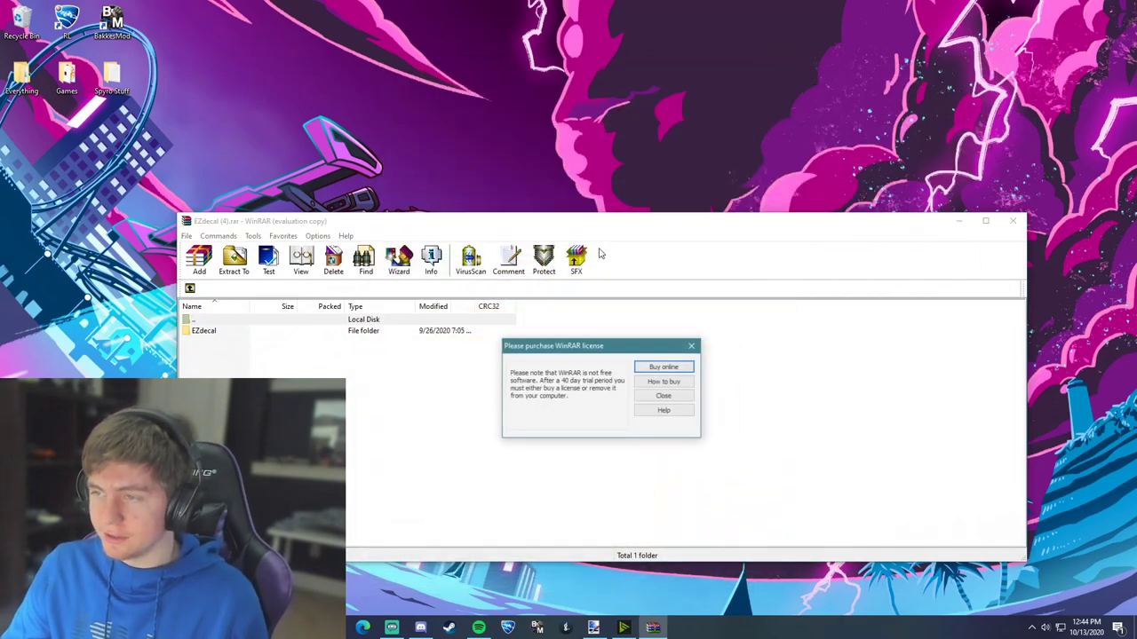
left_click(666, 396)
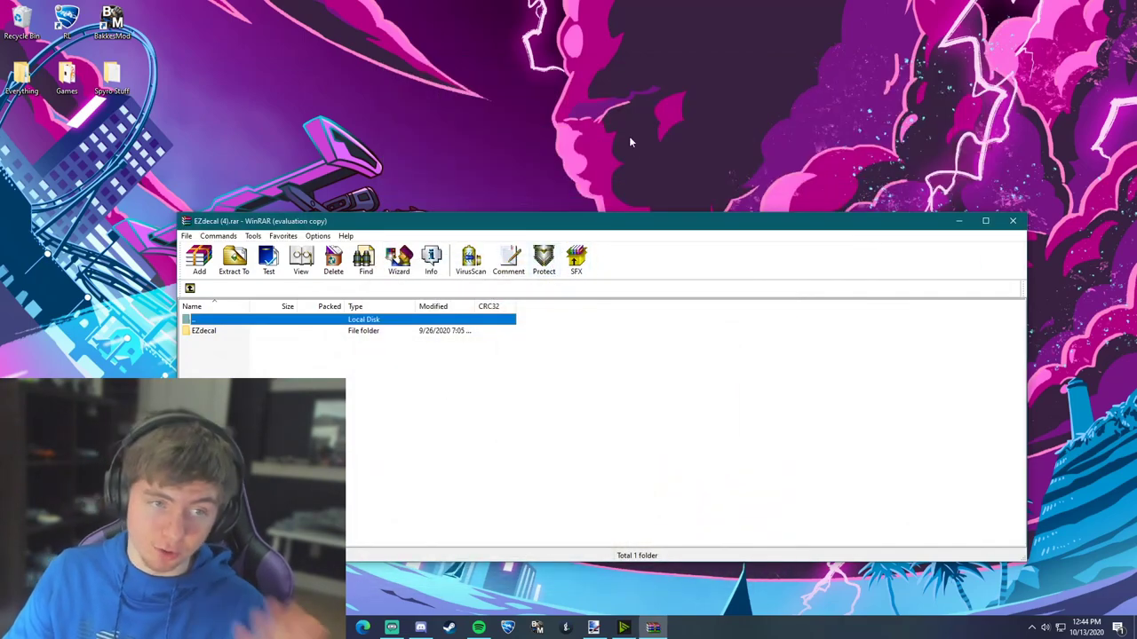
left_click_drag(481, 228, 505, 131)
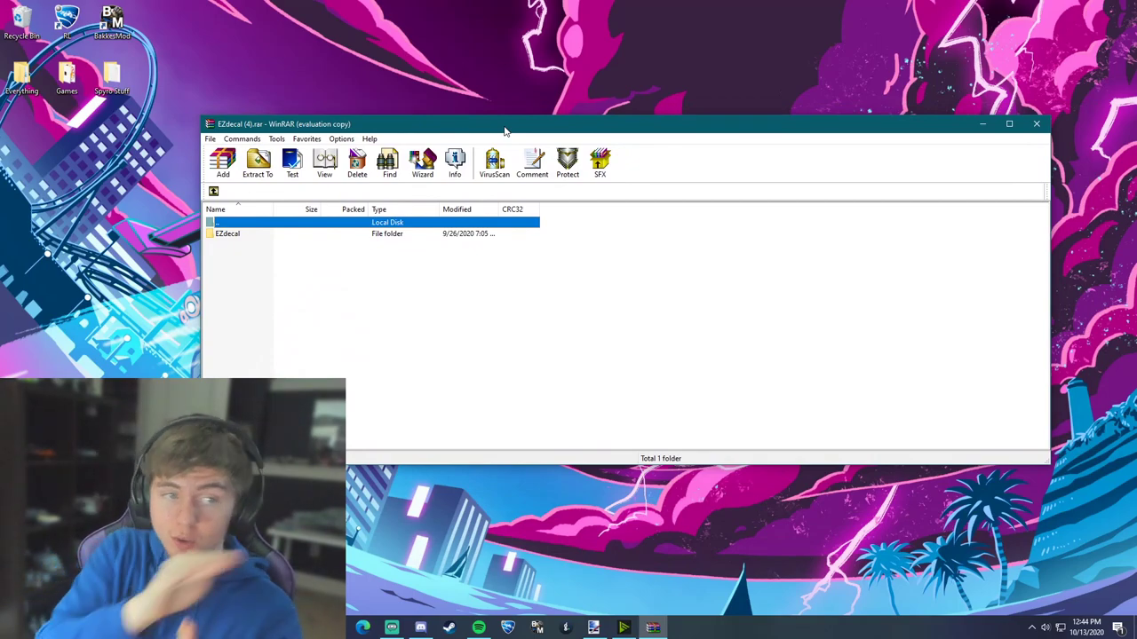
left_click(983, 124)
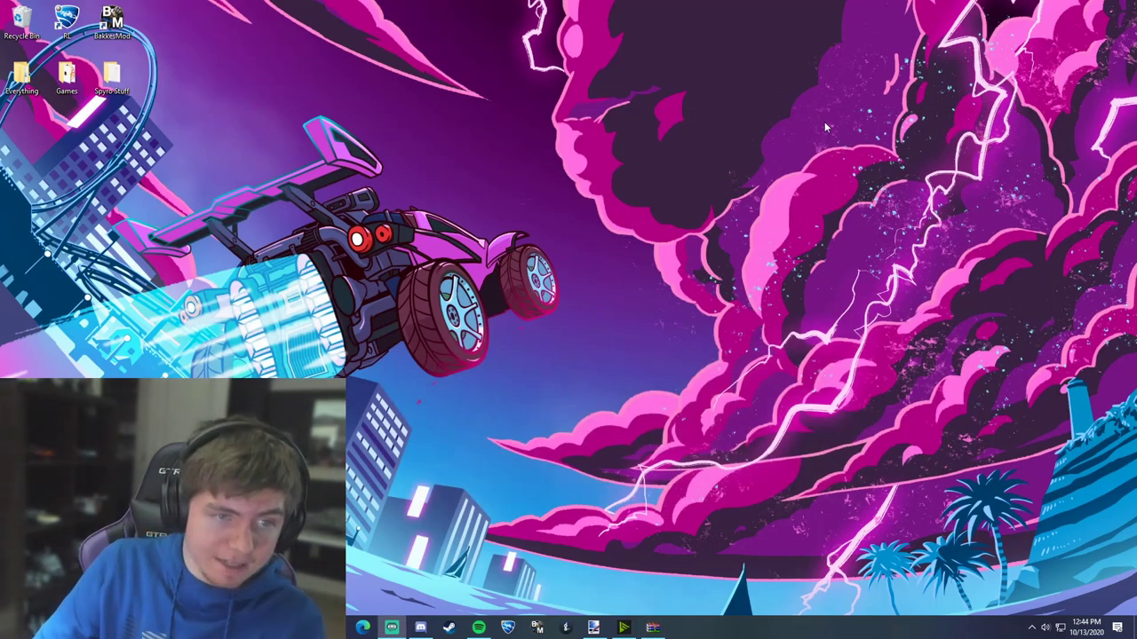
- Launch the BakkesMod injector and open its bakkesmod folder in File Explorer
left_click(537, 629)
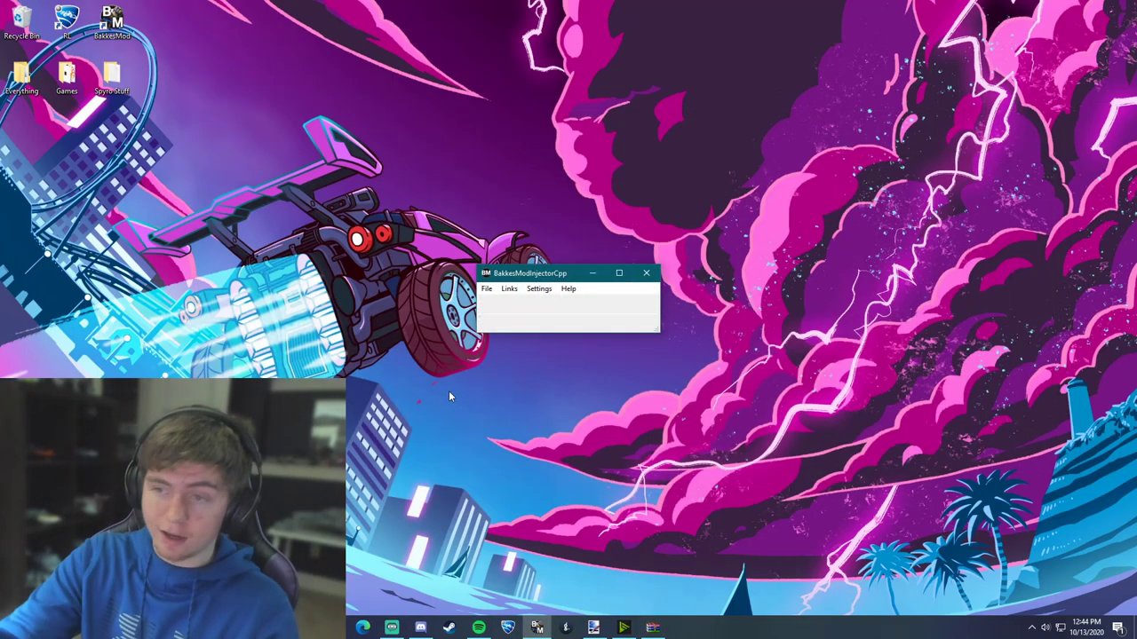
left_click_drag(658, 330, 730, 406)
left_click(487, 289)
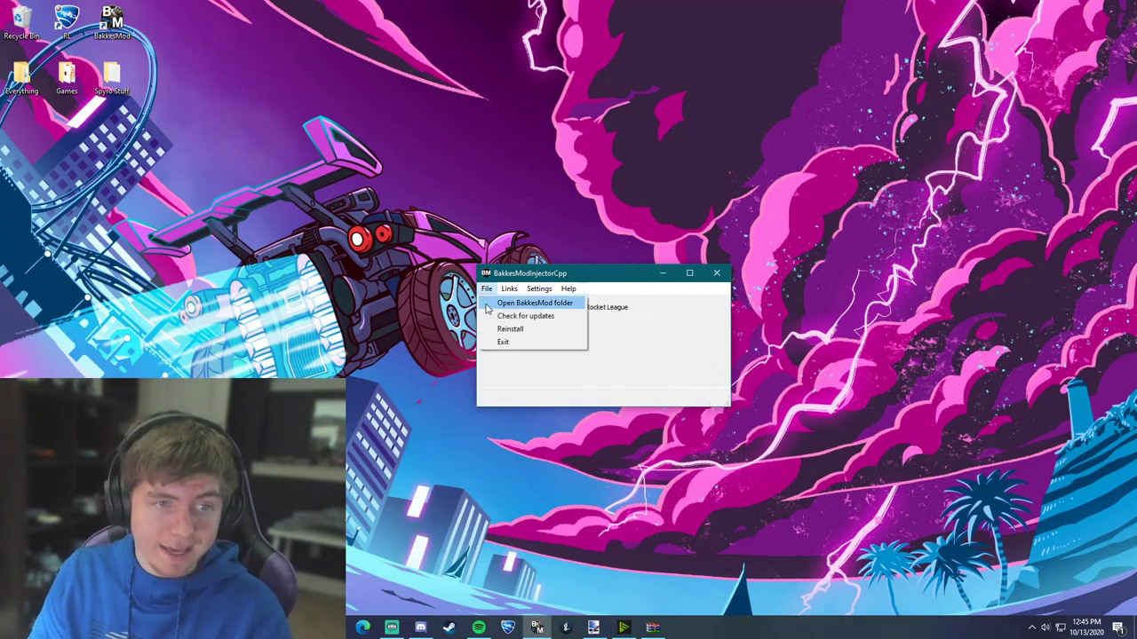
left_click(487, 304)
left_click_drag(493, 259, 490, 163)
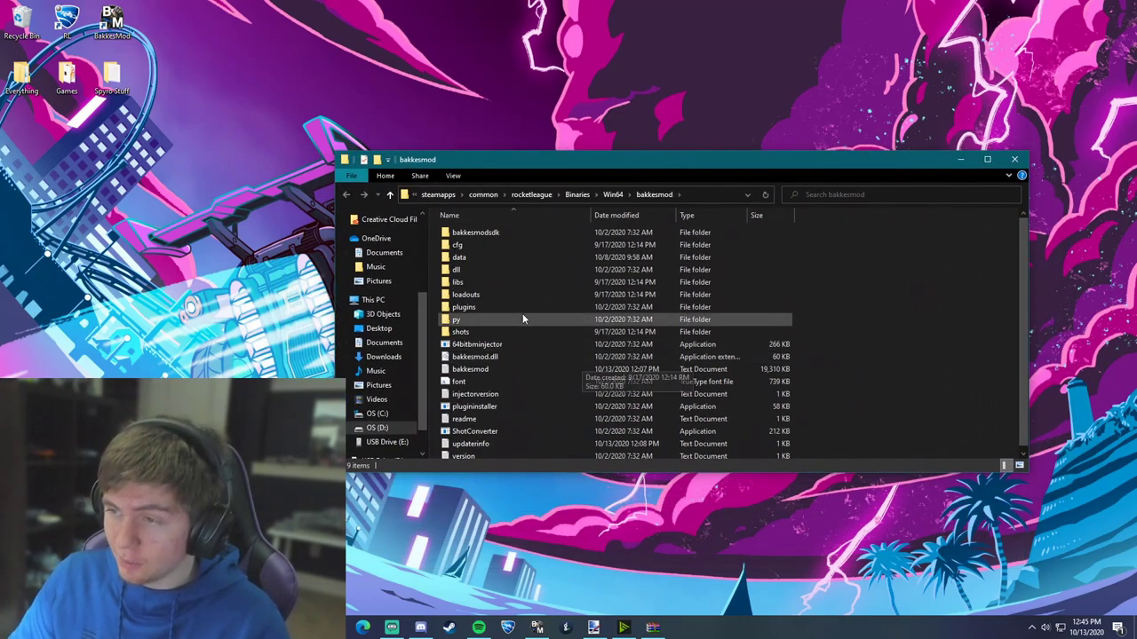
- Navigate through data and acplugin into the DecalTextures folder
double_click(476, 257)
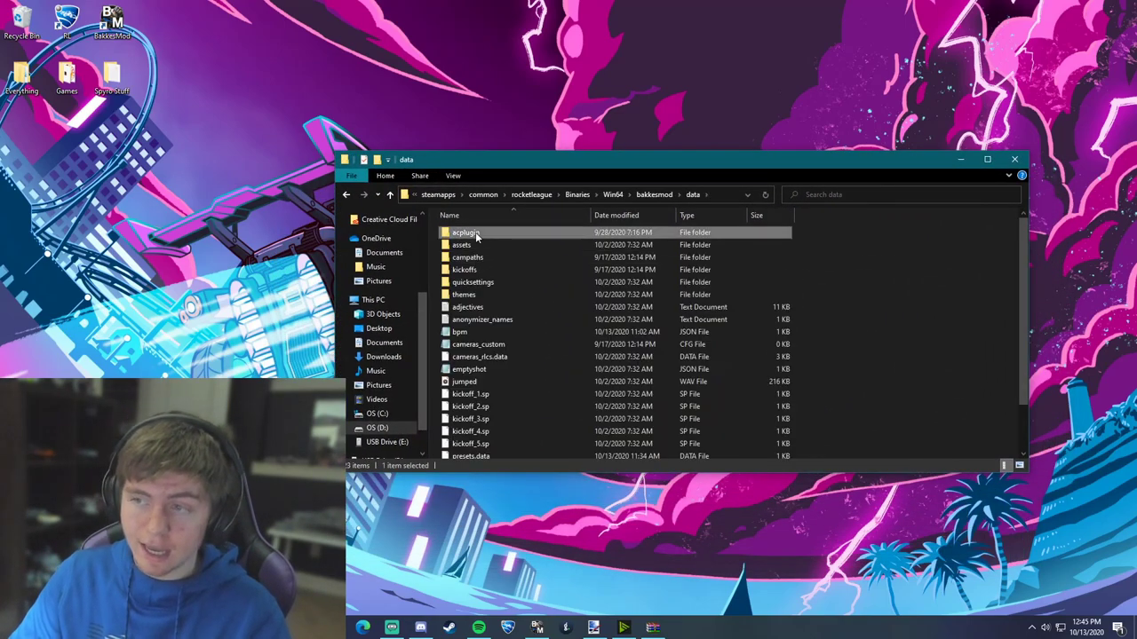
double_click(475, 232)
double_click(475, 280)
left_click_drag(437, 325, 783, 358)
left_click_drag(482, 304, 721, 383)
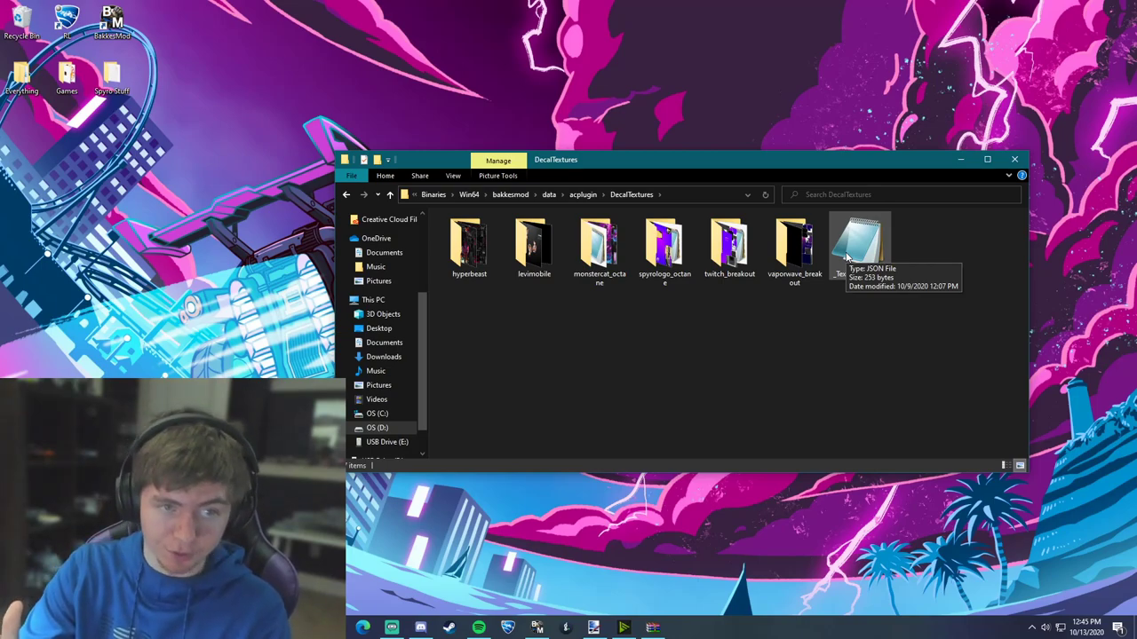
- Inspect the hyperbeast decal folder's three texture files, then return to DecalTextures
double_click(469, 245)
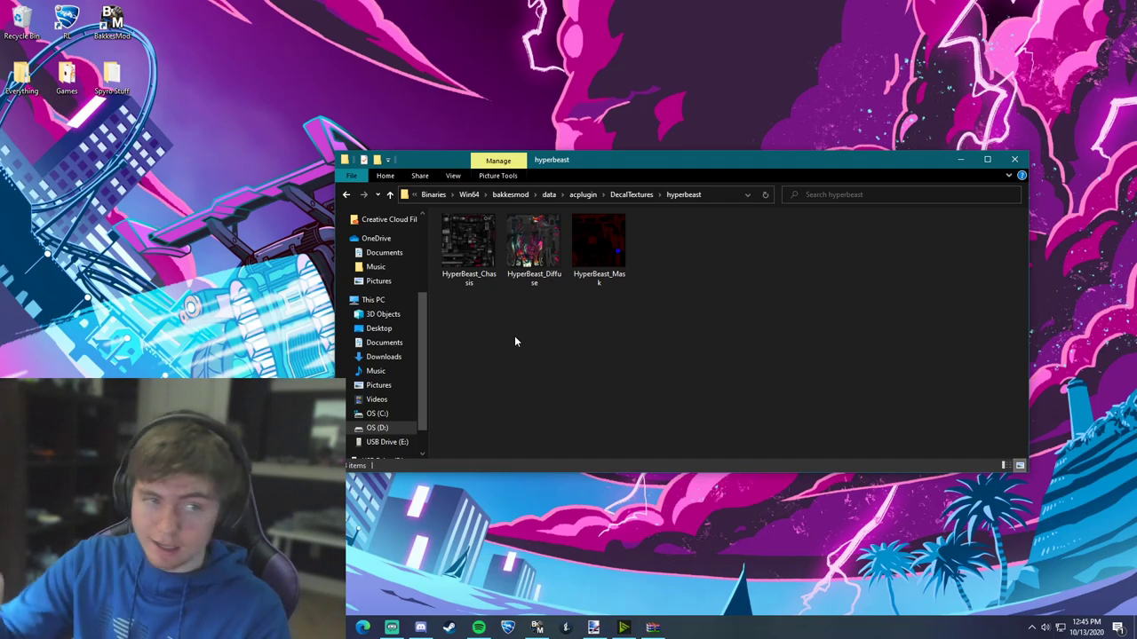
left_click_drag(437, 211, 600, 357)
left_click_drag(444, 322, 682, 238)
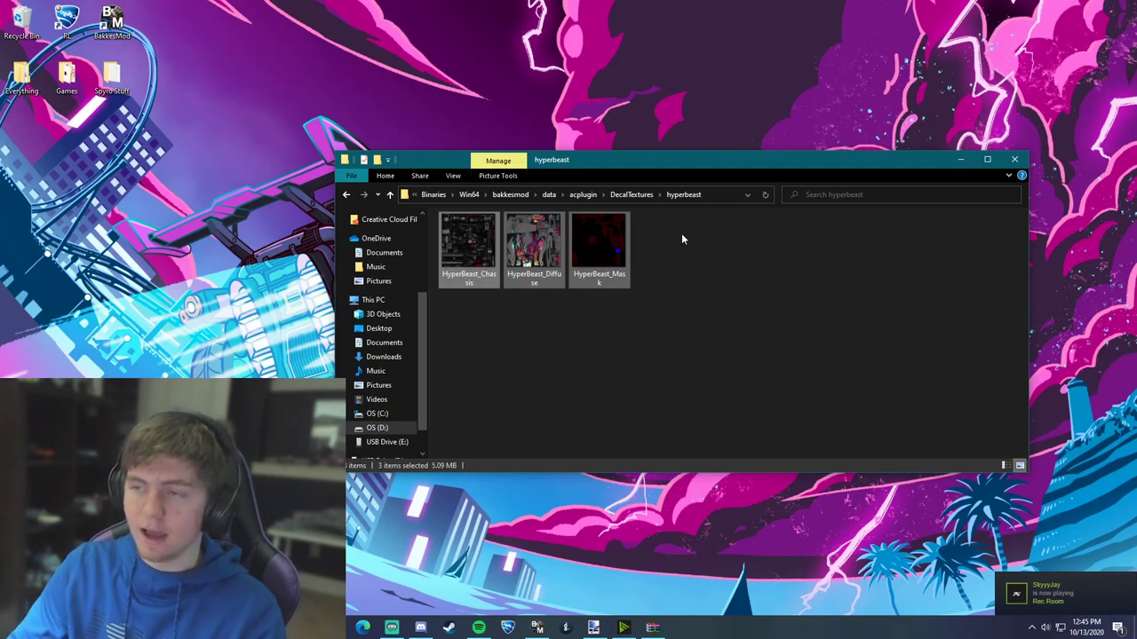
left_click(602, 334)
left_click(629, 195)
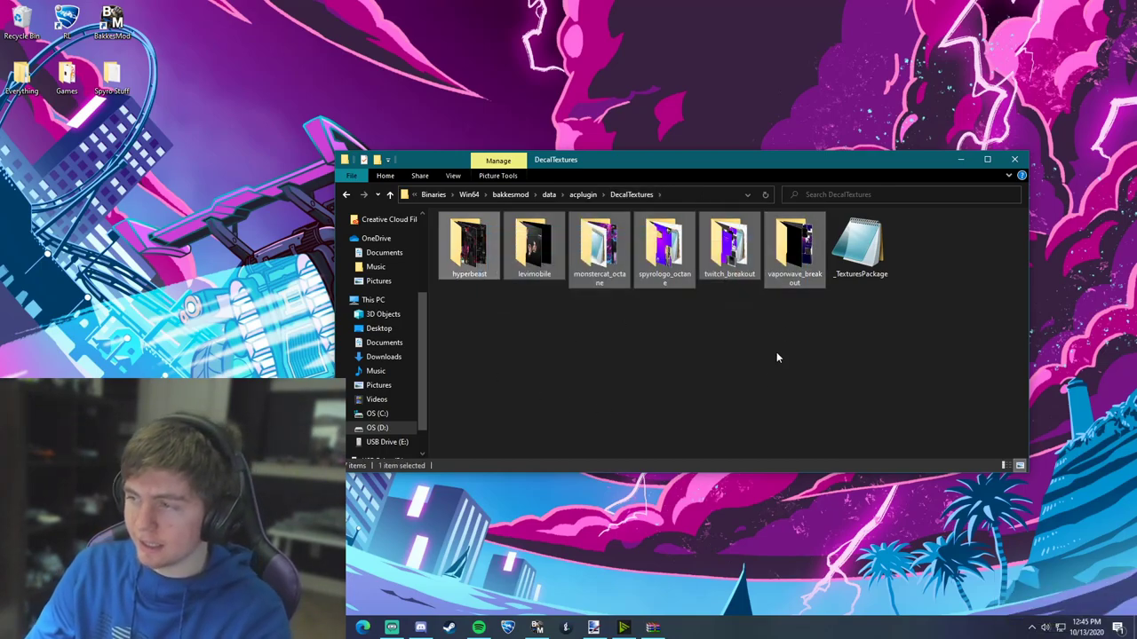
left_click(701, 382)
- Glance at the AlphaConsole plugin page, then switch back to the EZdecal archive
key("alt+Tab")
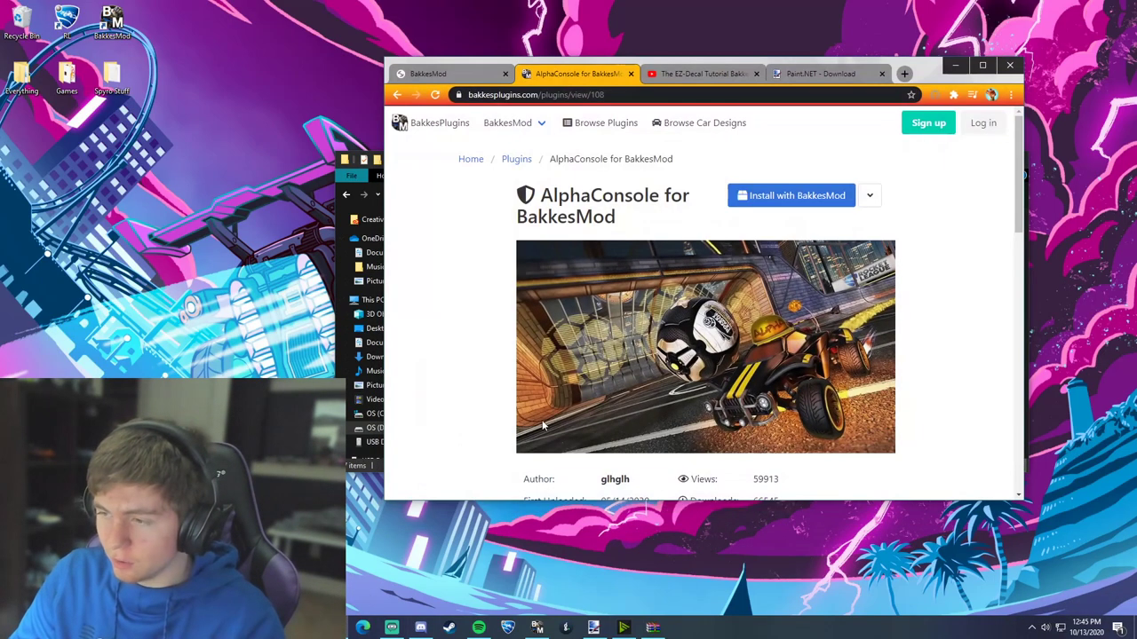
scroll(895, 139, "down", 2)
scroll(895, 140, "up", 2)
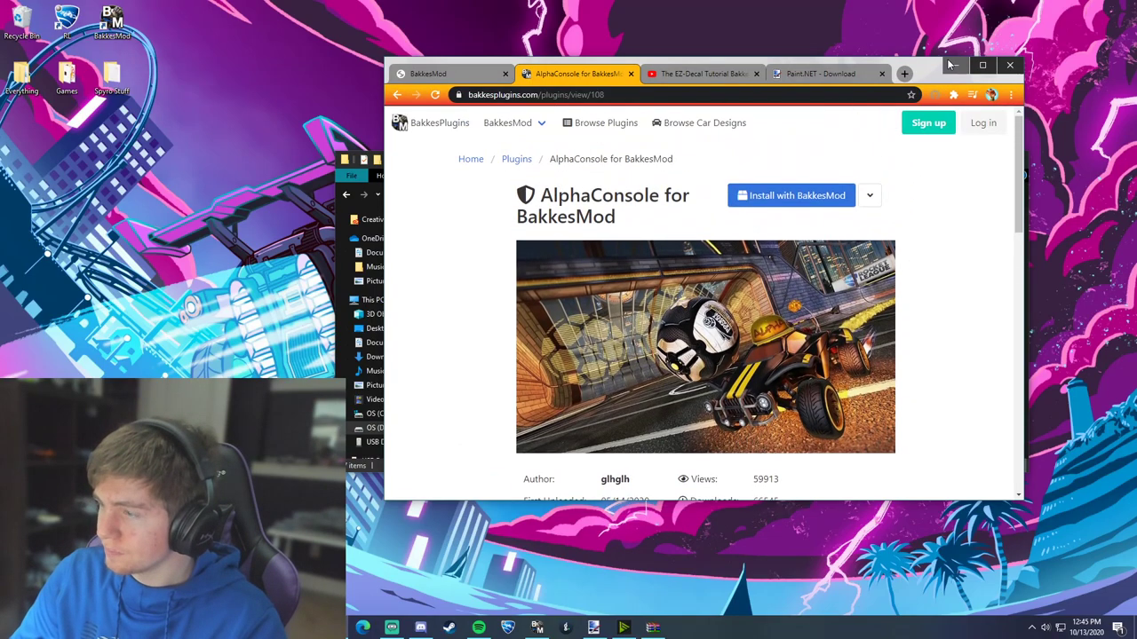
key("alt+Tab")
key("alt+Tab")
- Drag the EZdecal folder from WinRAR into DecalTextures and close the archive
left_click_drag(583, 129, 977, 375)
left_click_drag(626, 480, 500, 362)
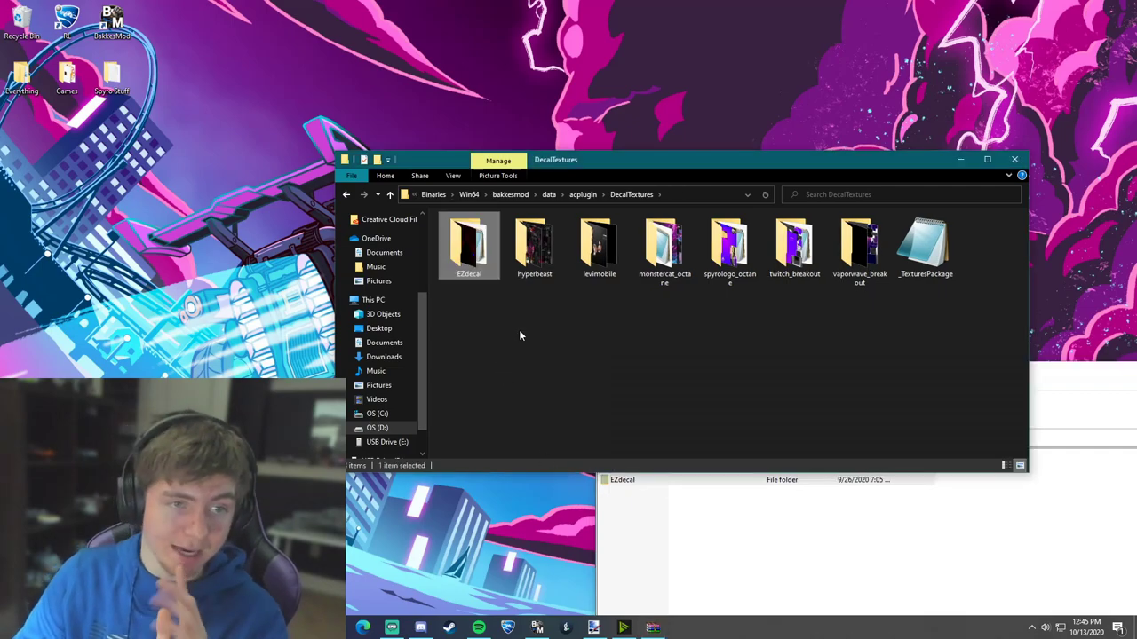
left_click_drag(1079, 366, 1007, 311)
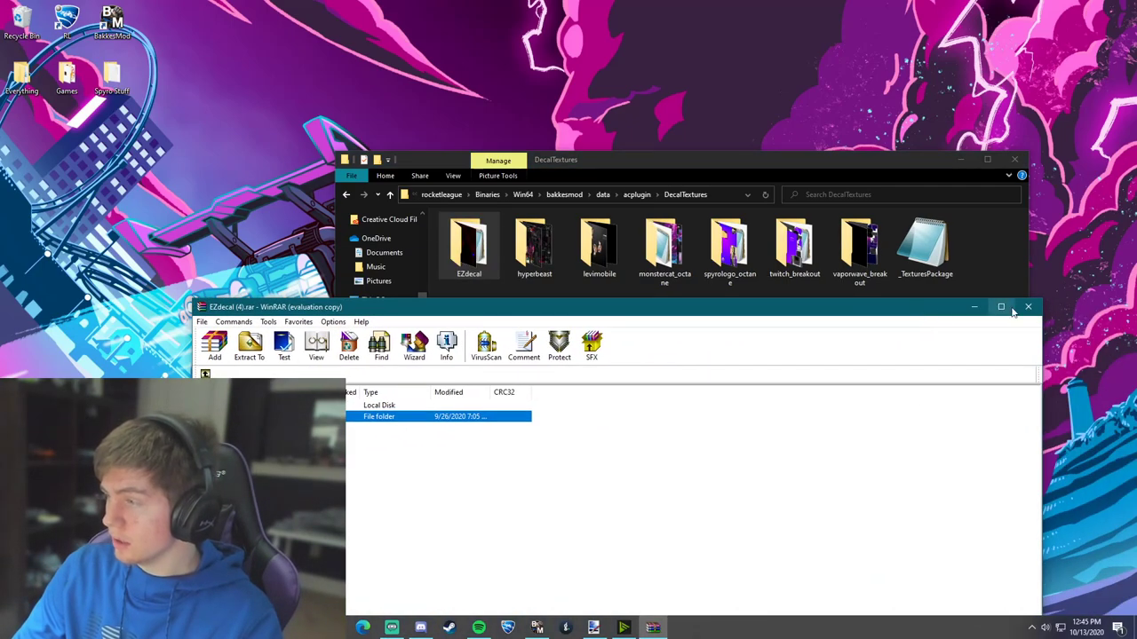
left_click(1028, 306)
left_click(495, 264)
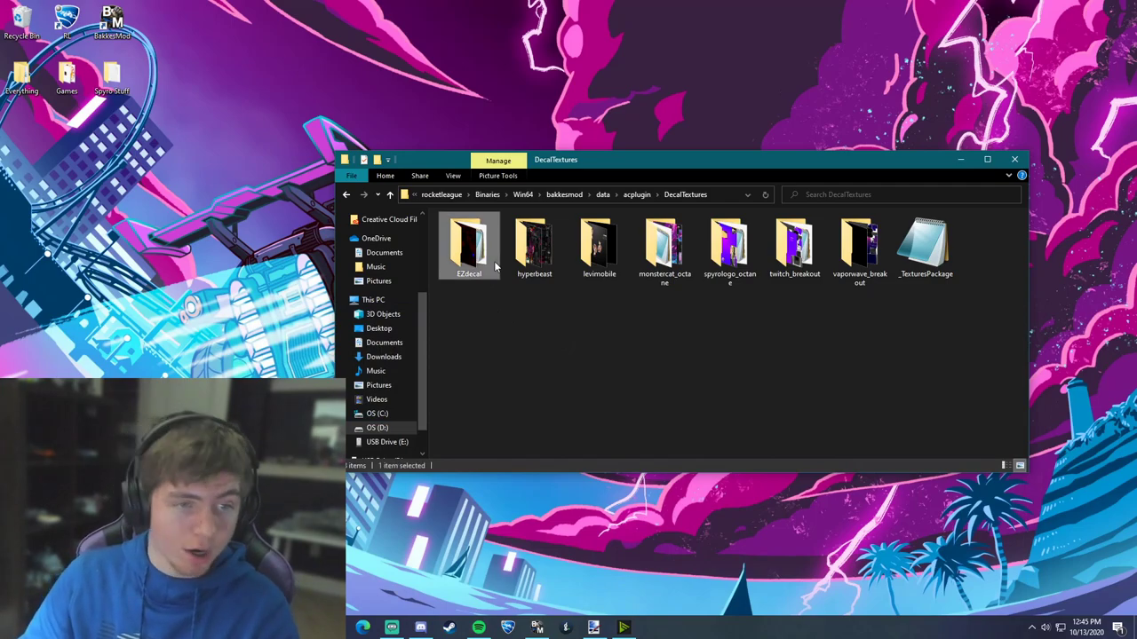
left_click(563, 388)
left_click(504, 628)
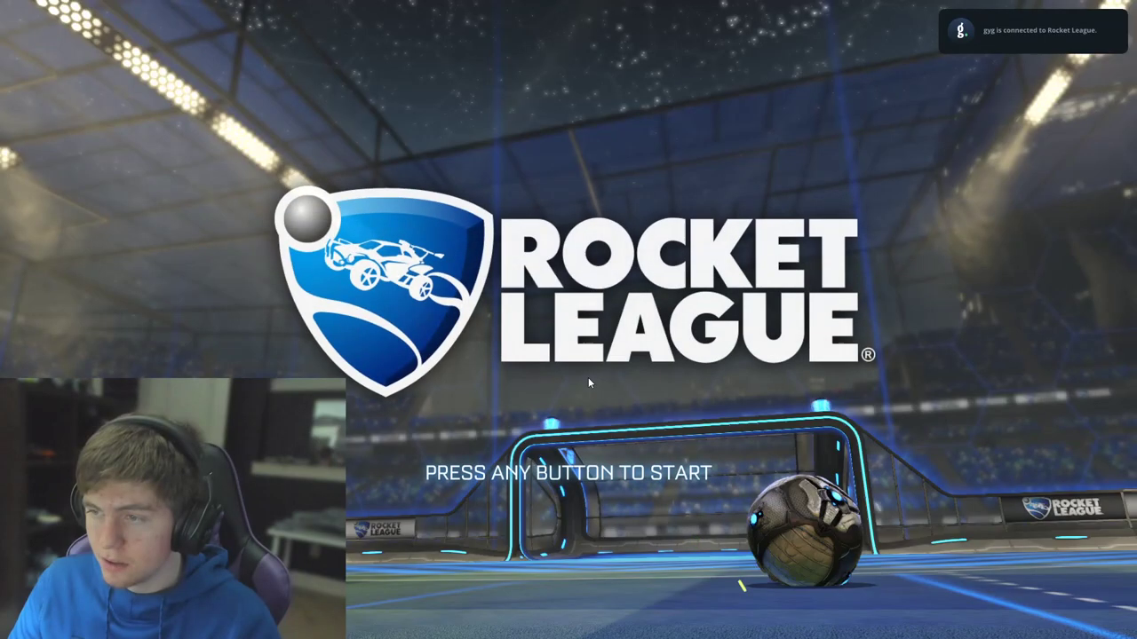
- Bring Rocket League full screen and let it load to the main menu with the pink car
left_click(589, 380)
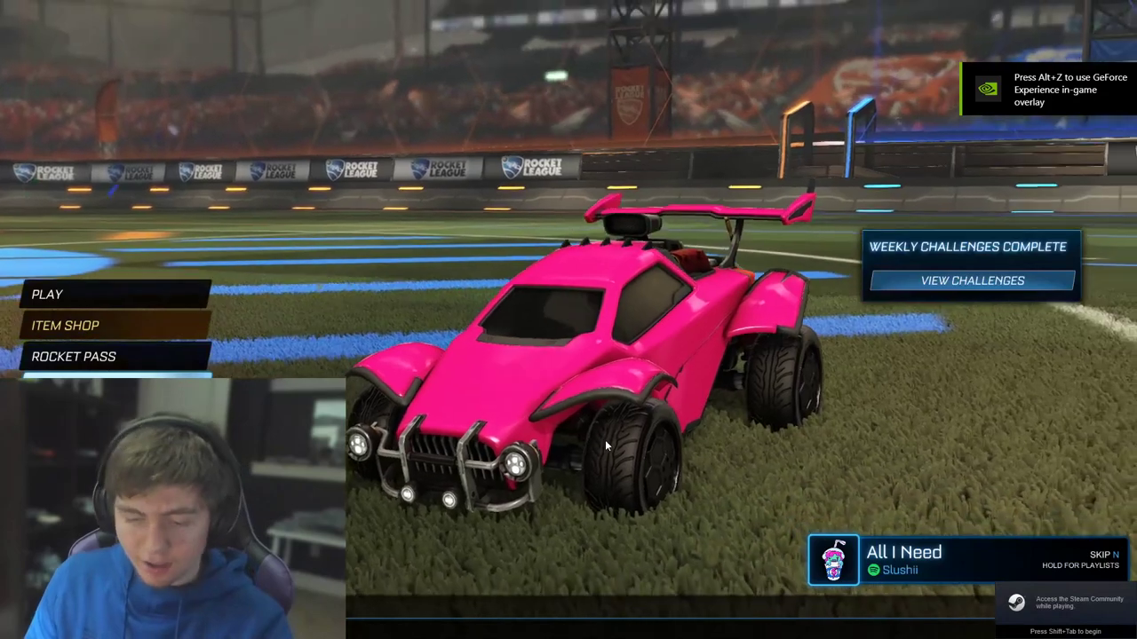
- Try F5 for the AlphaConsole window and look through BakkesMod's items settings
key("F5")
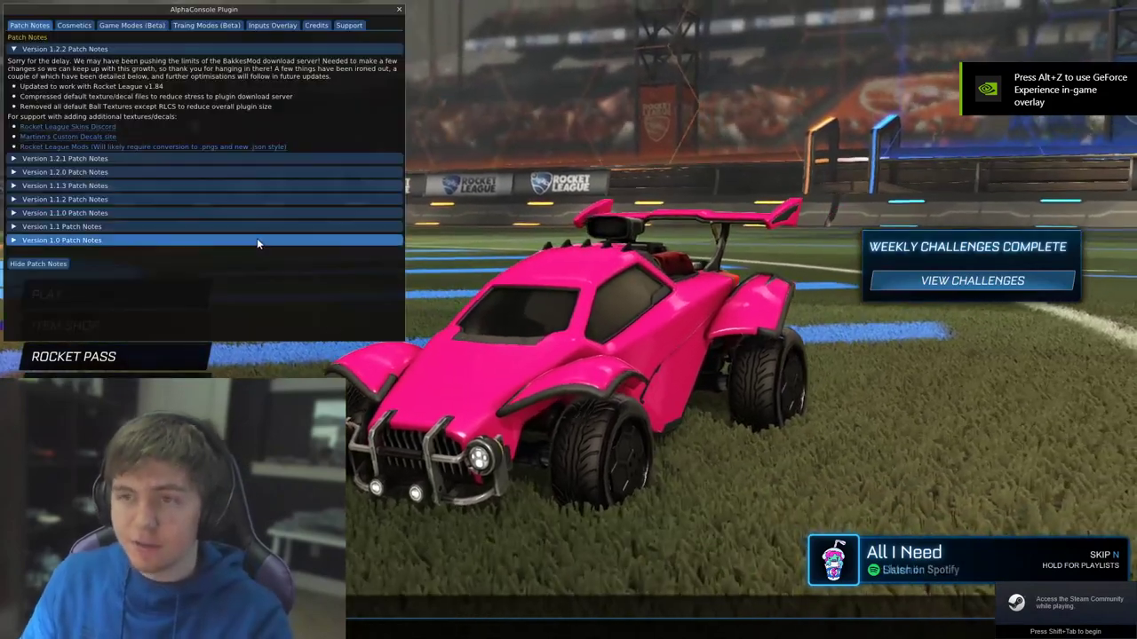
key("F5")
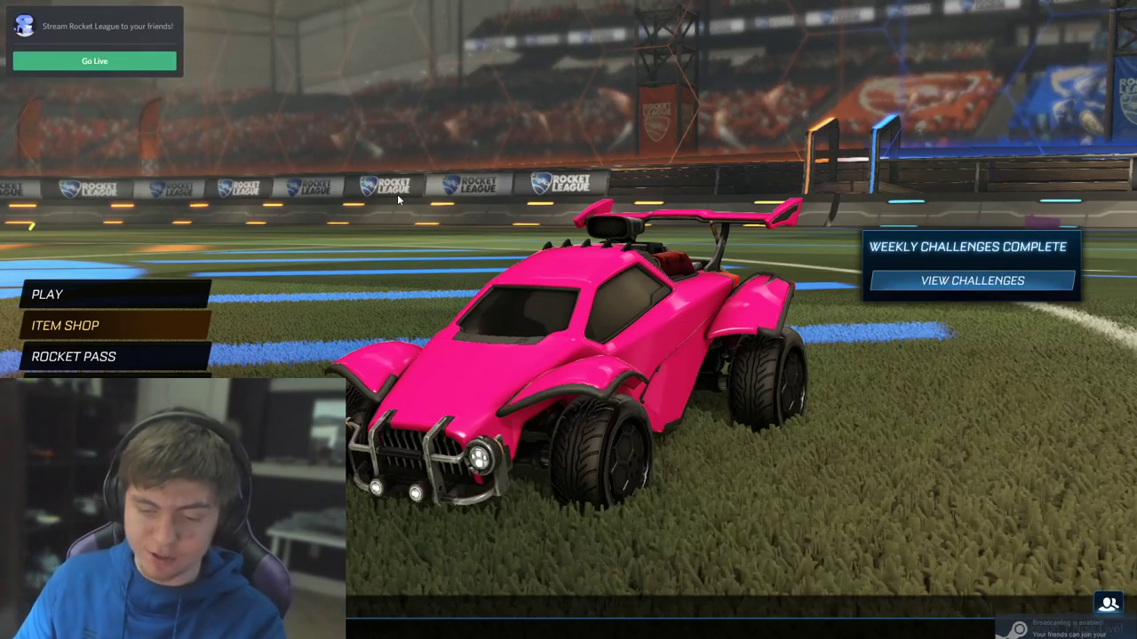
key("F2")
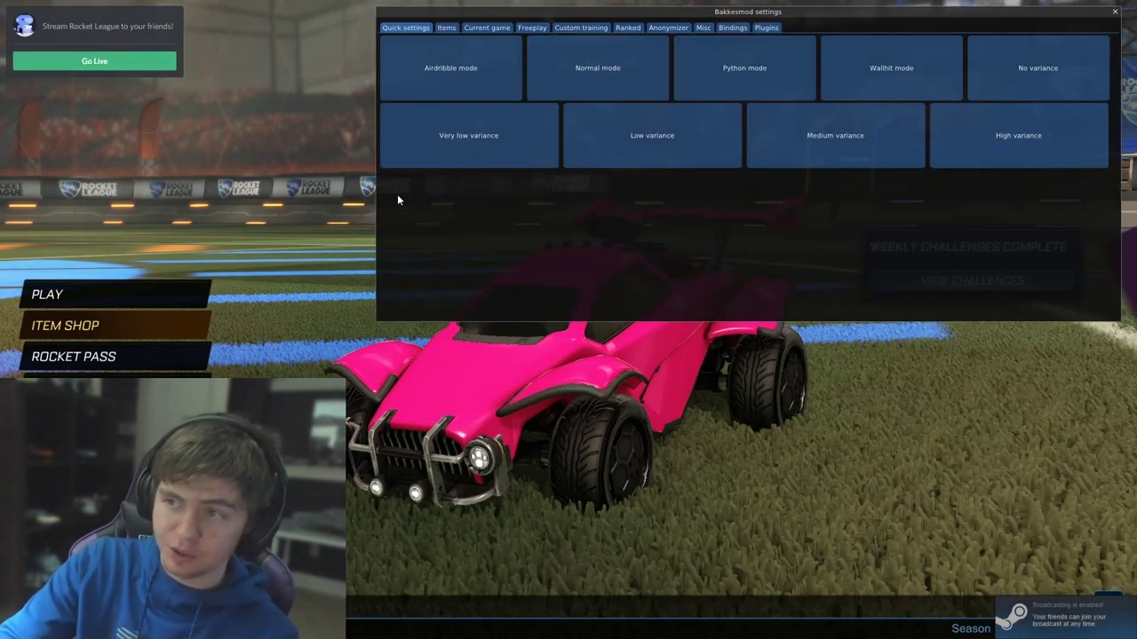
left_click(446, 28)
key("F2")
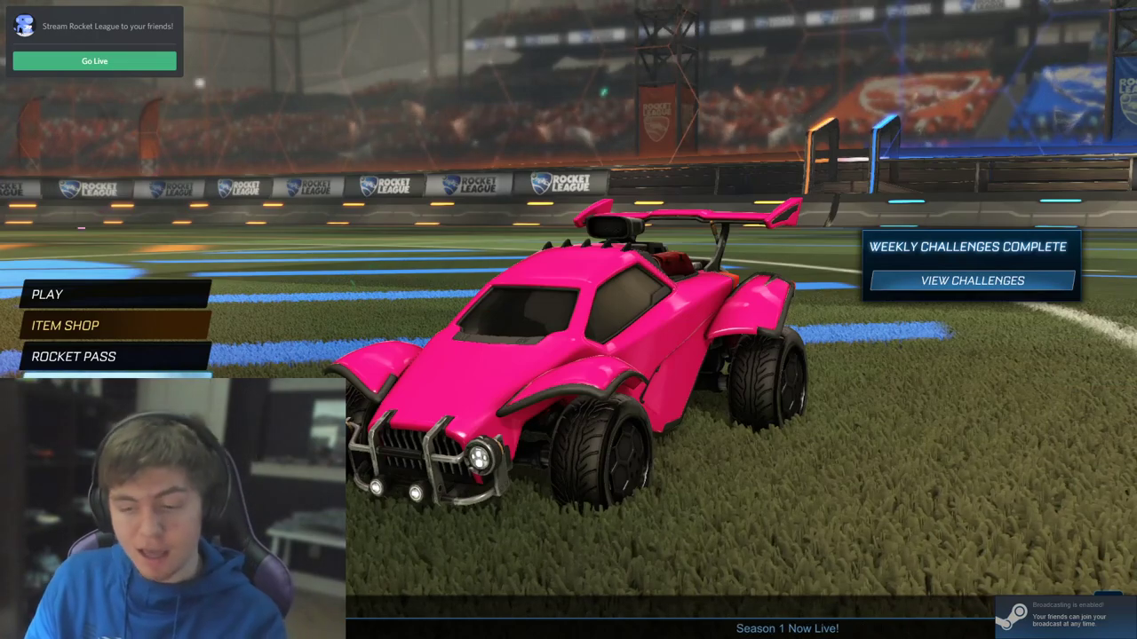
key("F5")
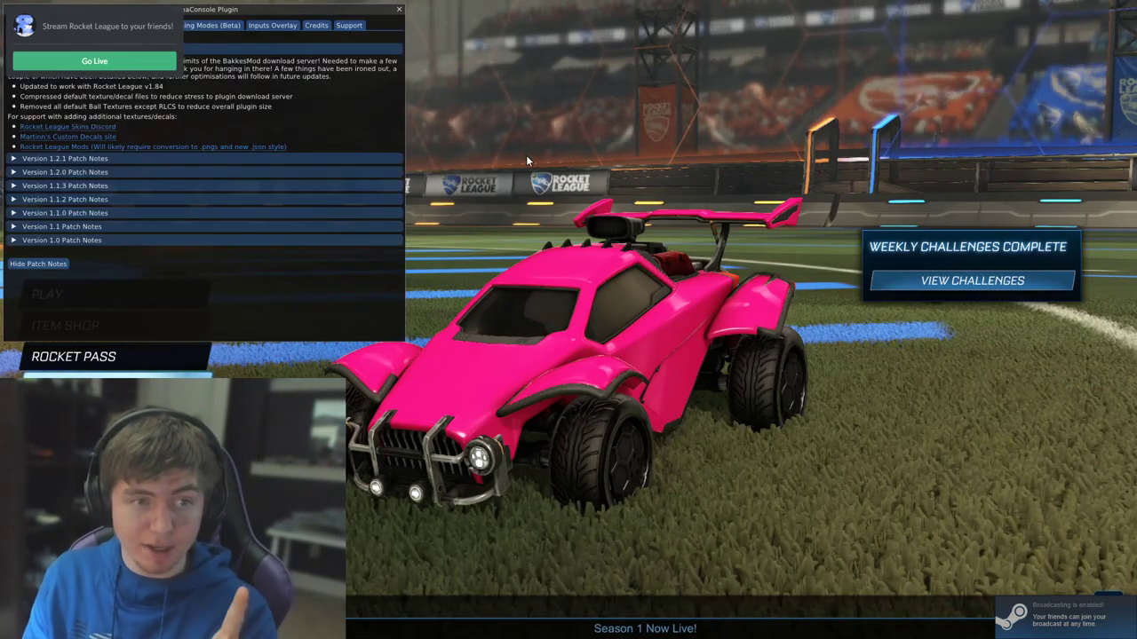
key("F5")
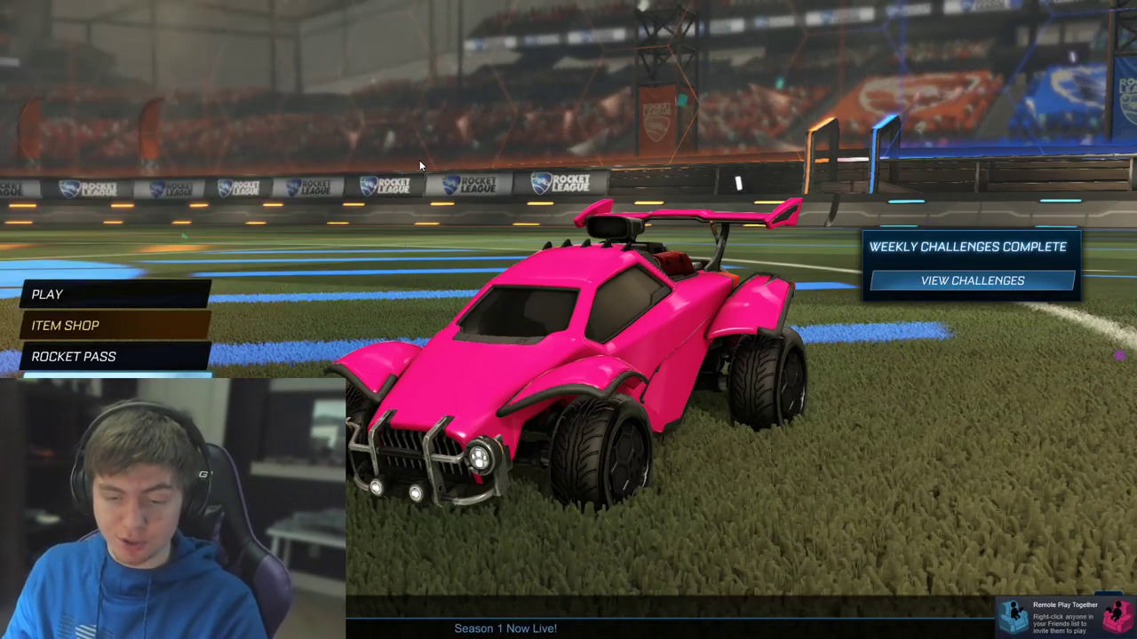
- Enable Toggle AlphaConsole Menu in BakkesMod's Plugins settings, then close settings to reveal it
key("F2")
left_click(765, 28)
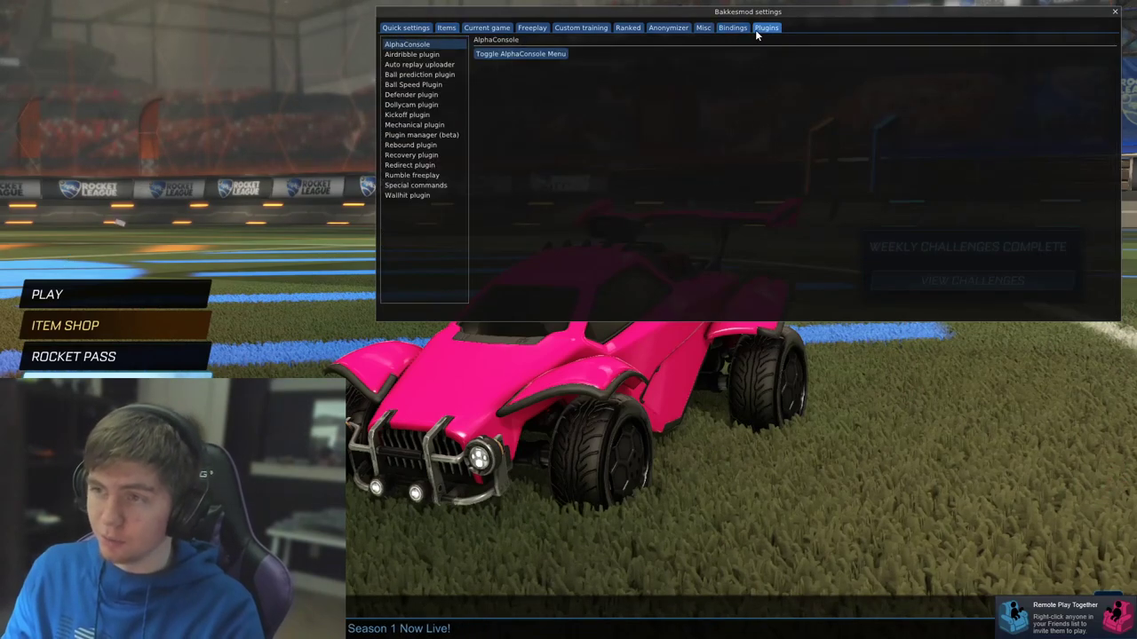
left_click(524, 55)
key("F2")
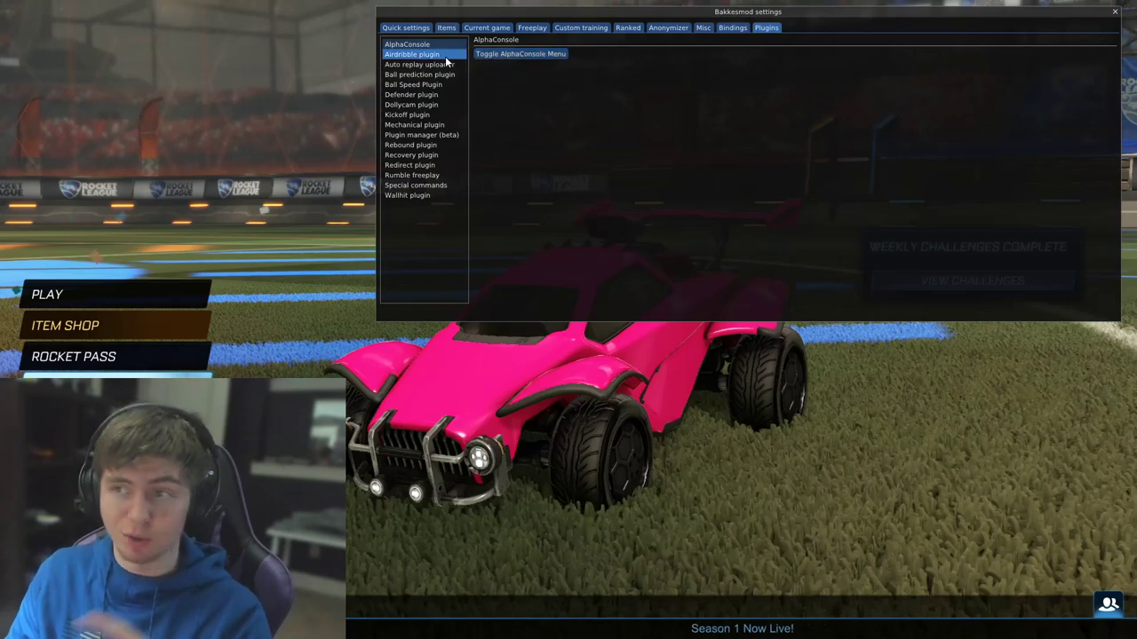
key("F2")
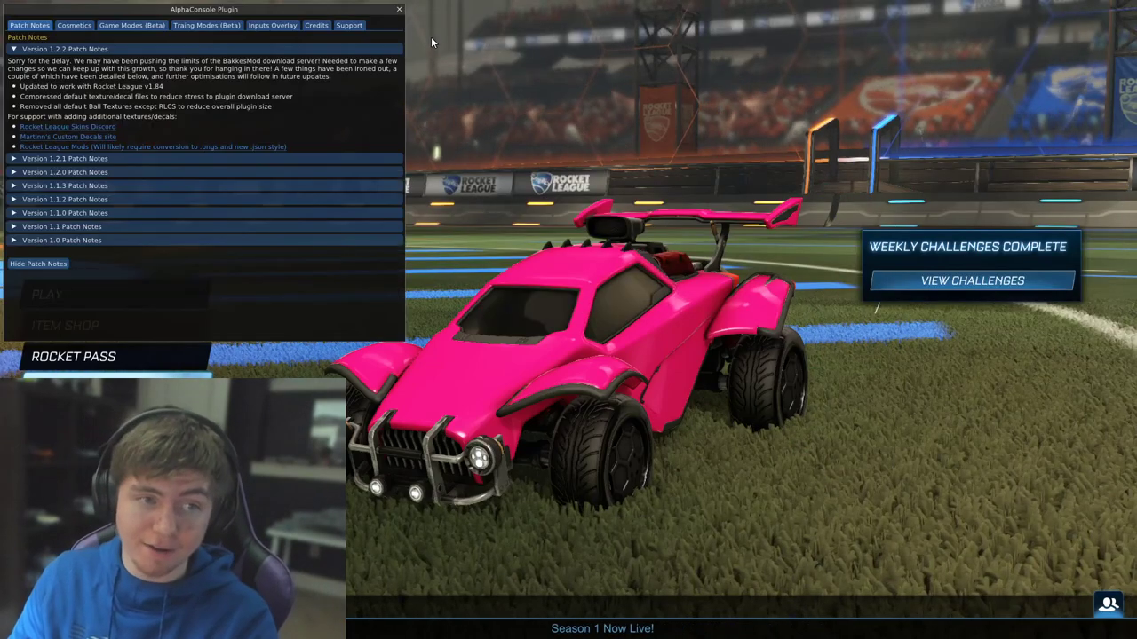
- In the Cosmetics tab, collapse Custom Goals, Ball, Banner, Antenna, Topper and other unneeded sections
left_click(74, 25)
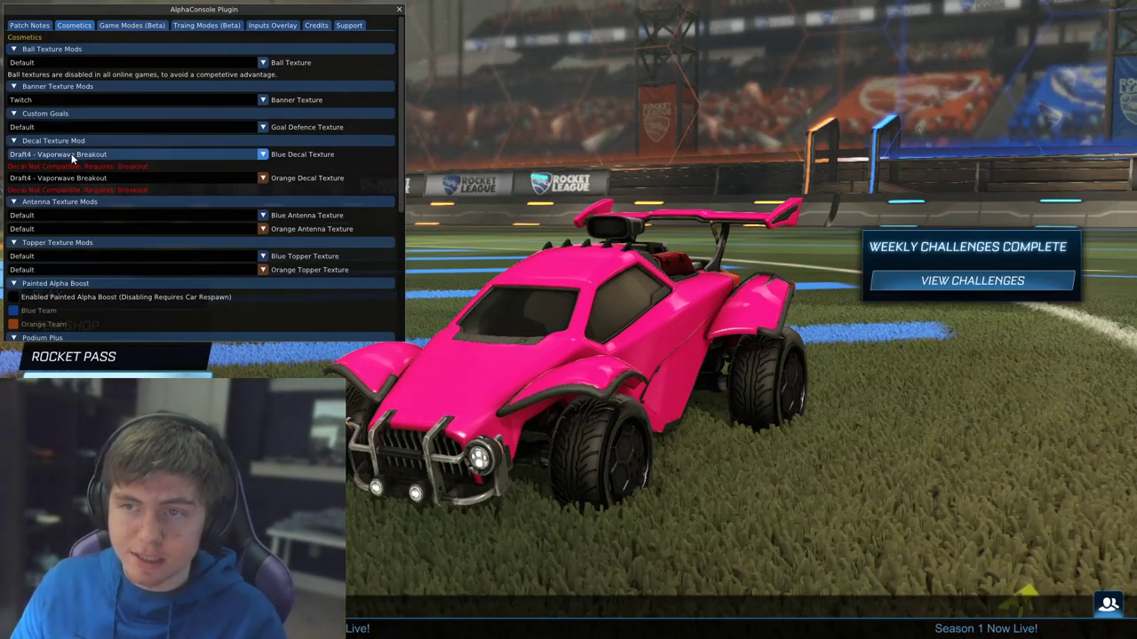
left_click(48, 127)
left_click(40, 121)
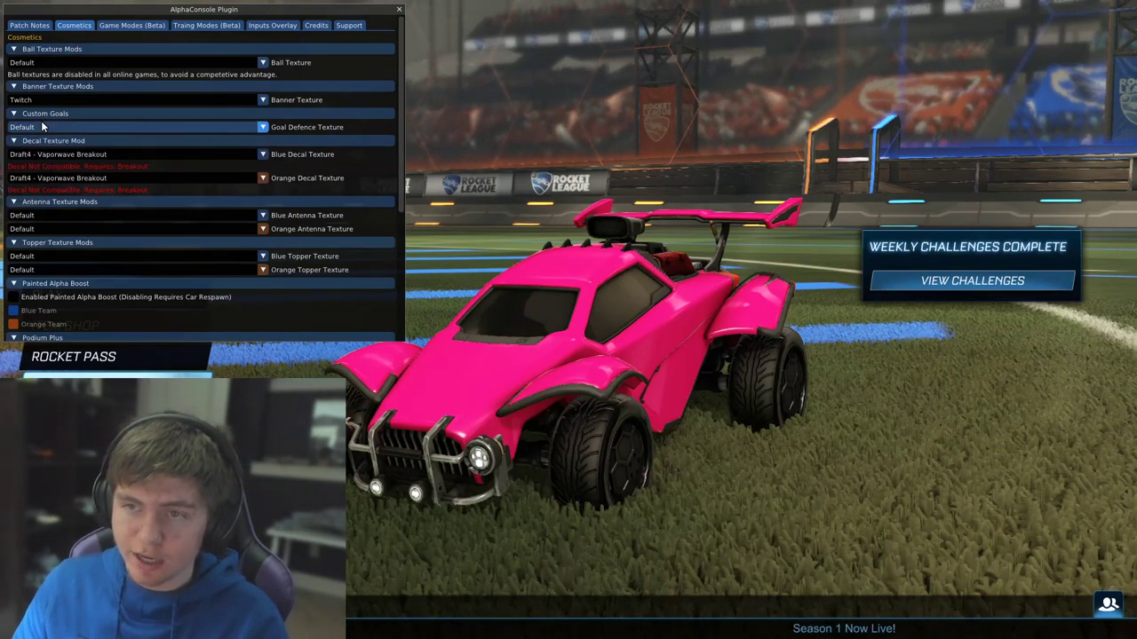
left_click(41, 113)
left_click(53, 86)
left_click(58, 49)
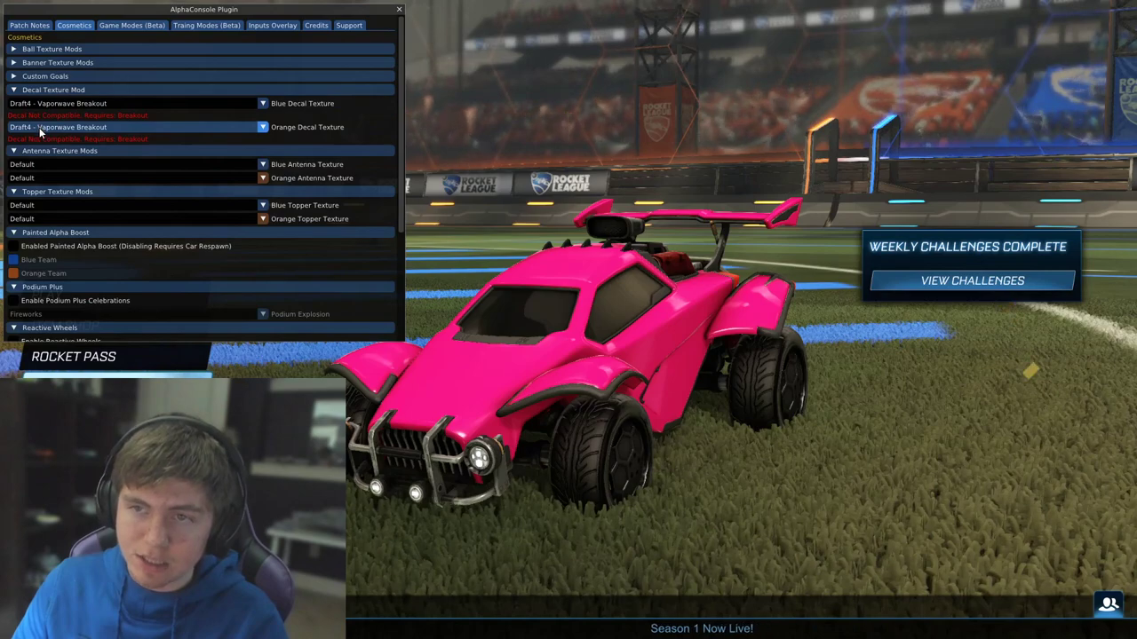
left_click(39, 151)
left_click(39, 164)
left_click(39, 178)
left_click(40, 191)
left_click(40, 205)
left_click(43, 219)
left_click(44, 232)
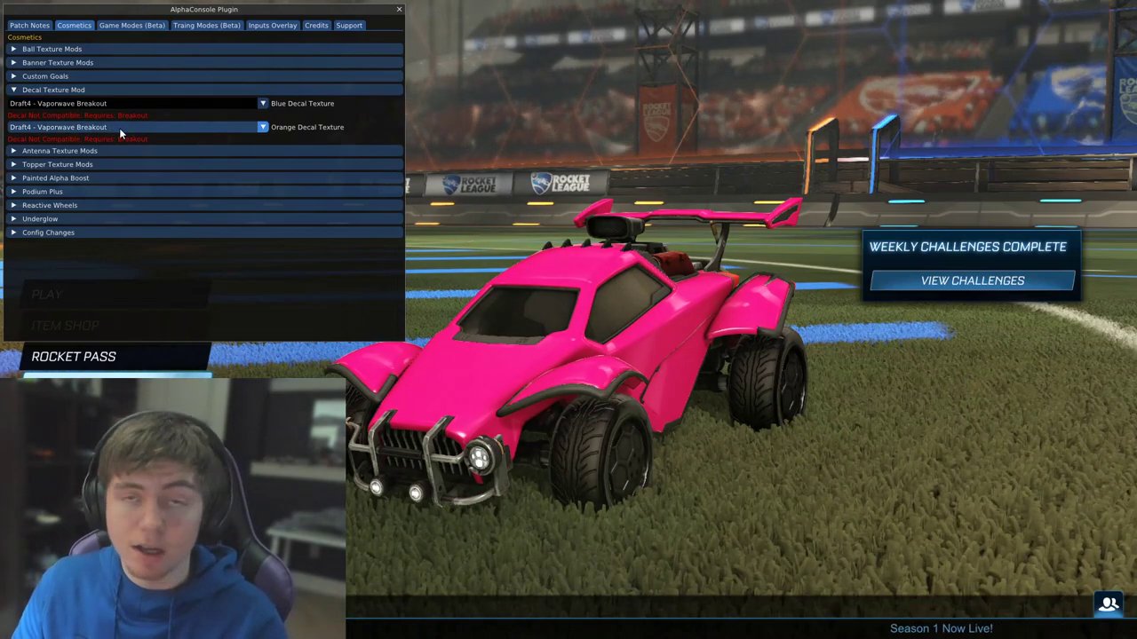
- Set Blue and Orange Decal Texture to EZdecal - YourDecalName and close AlphaConsole
left_click(92, 104)
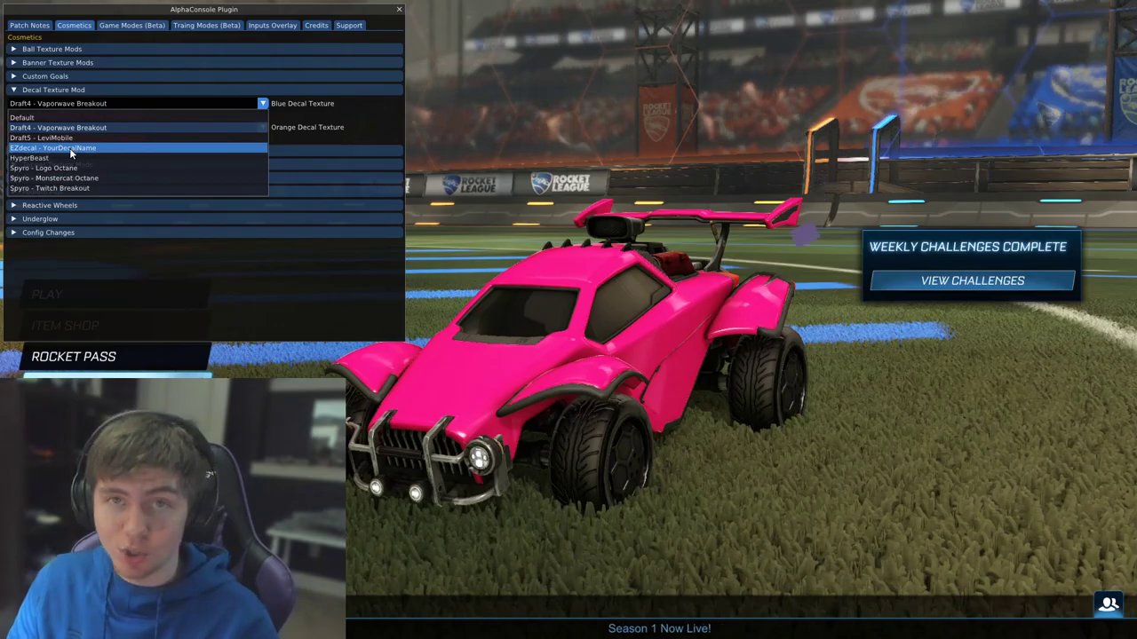
left_click(69, 147)
left_click(56, 116)
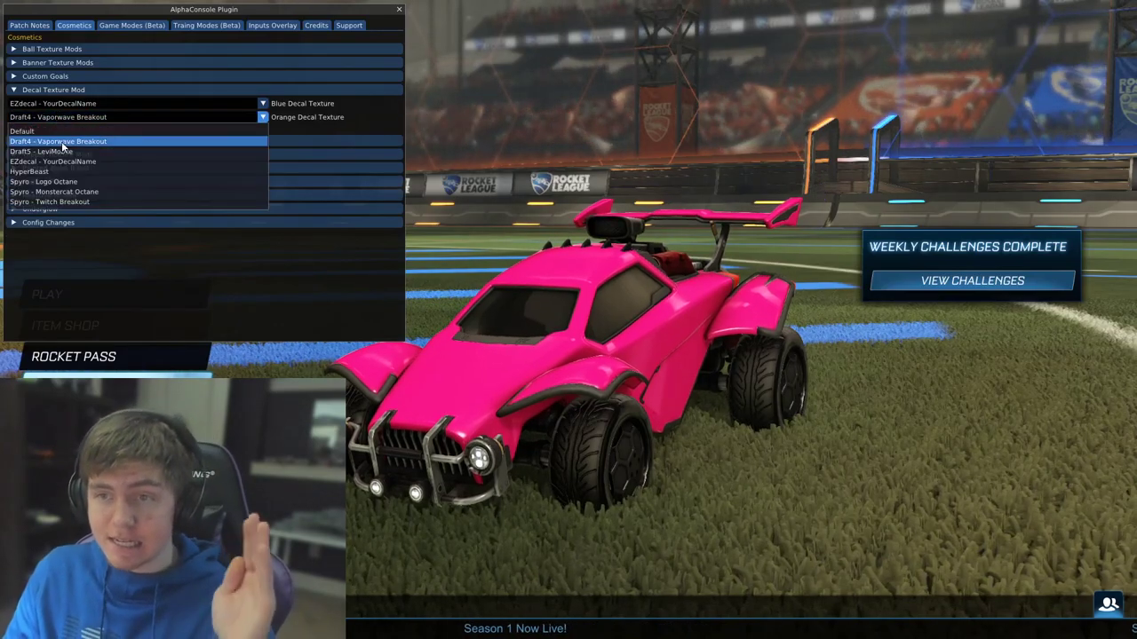
left_click(57, 164)
key("Escape")
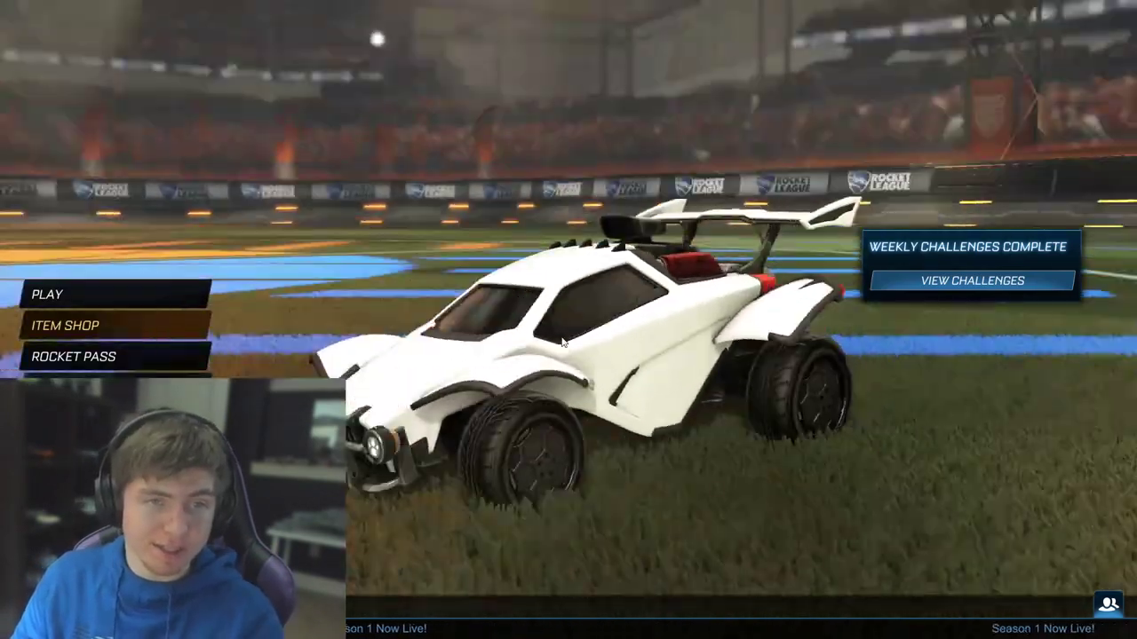